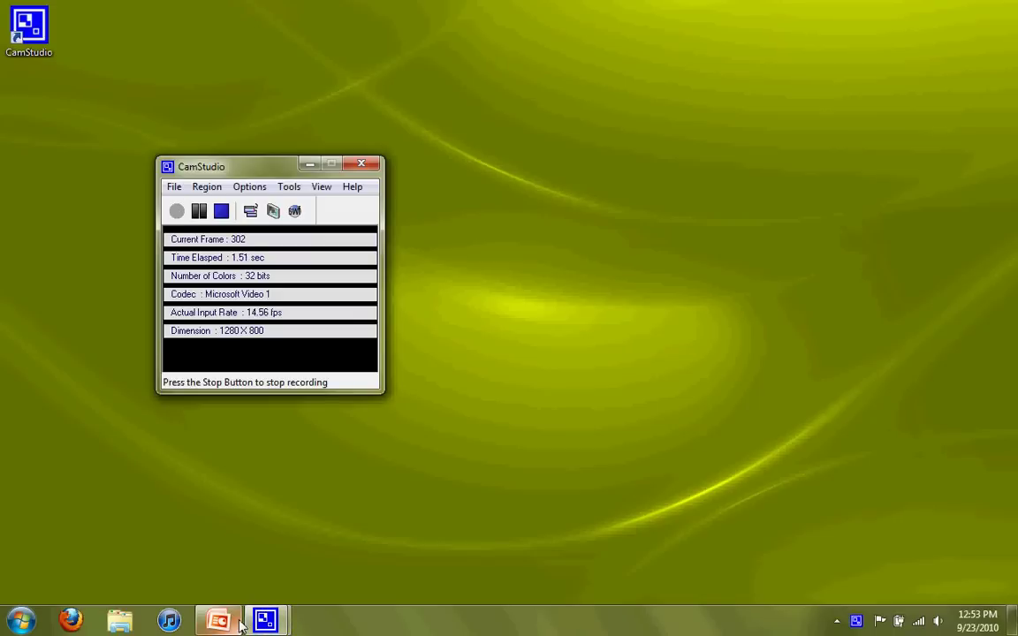
Switch to PowerPoint, play the finished picture animation as a slide show, and return to the editing view
{"action": "left_click", "coordinate": [221, 621]}
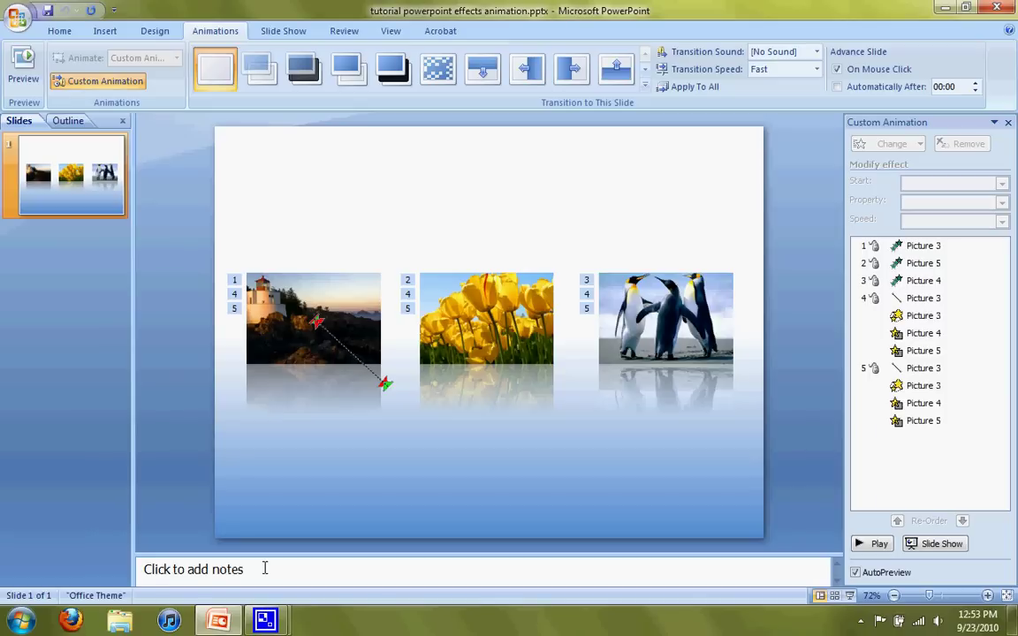
{"action": "key", "text": "F5"}
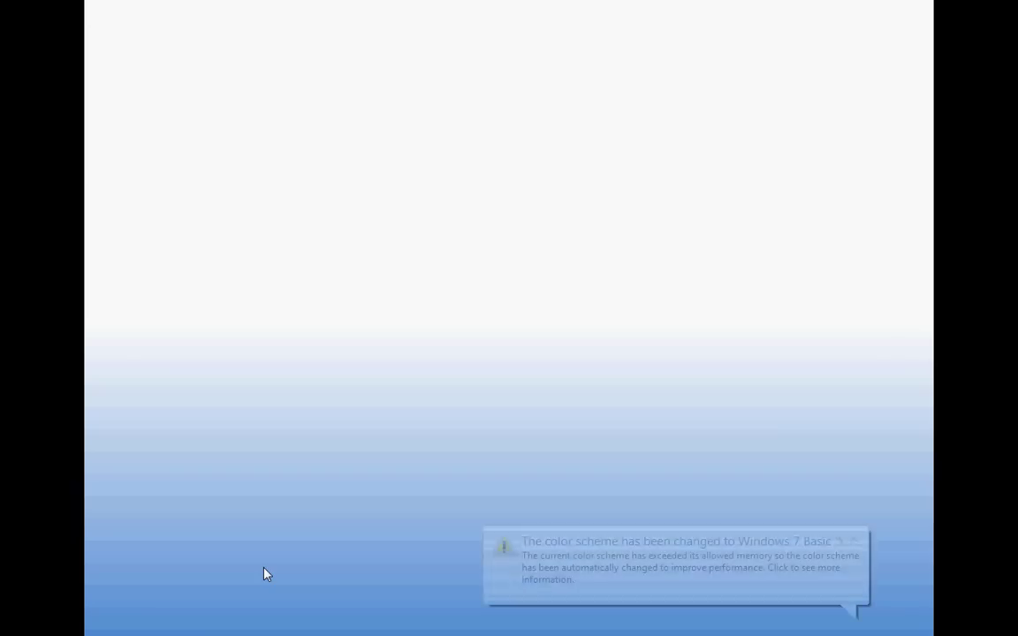
{"action": "left_click", "coordinate": [856, 539]}
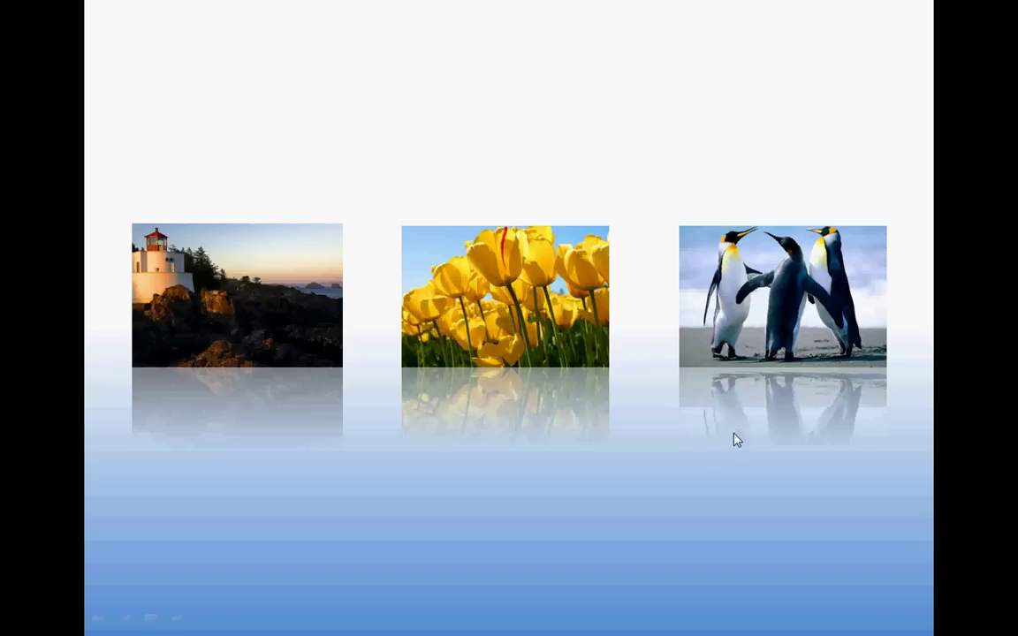
{"action": "left_click", "coordinate": [654, 345]}
{"action": "left_click", "coordinate": [654, 346]}
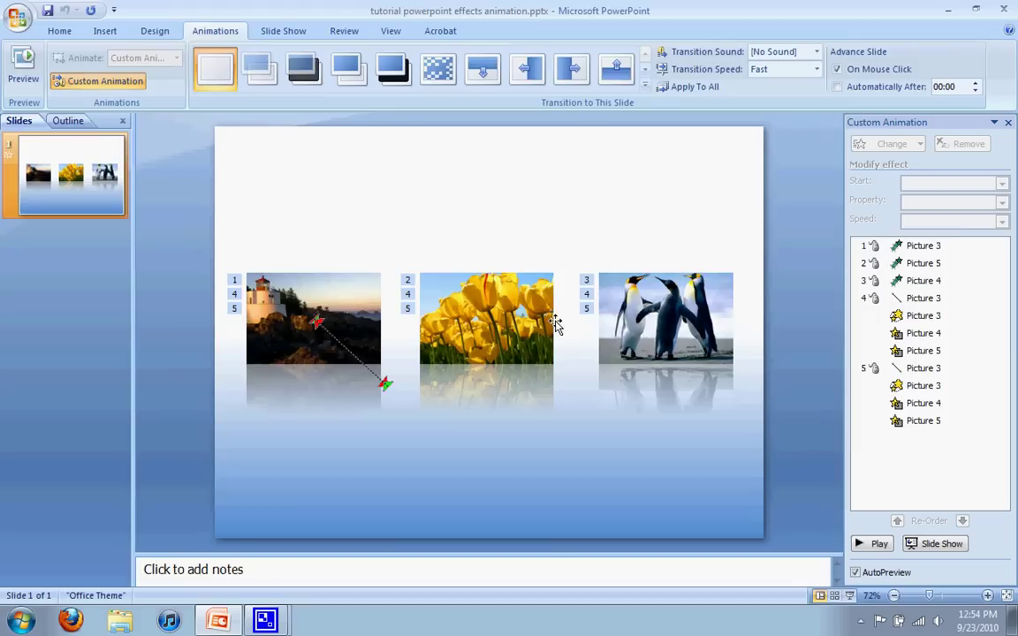
Create a new blank presentation and delete the title and subtitle placeholders from its slide
{"action": "left_click", "coordinate": [16, 15]}
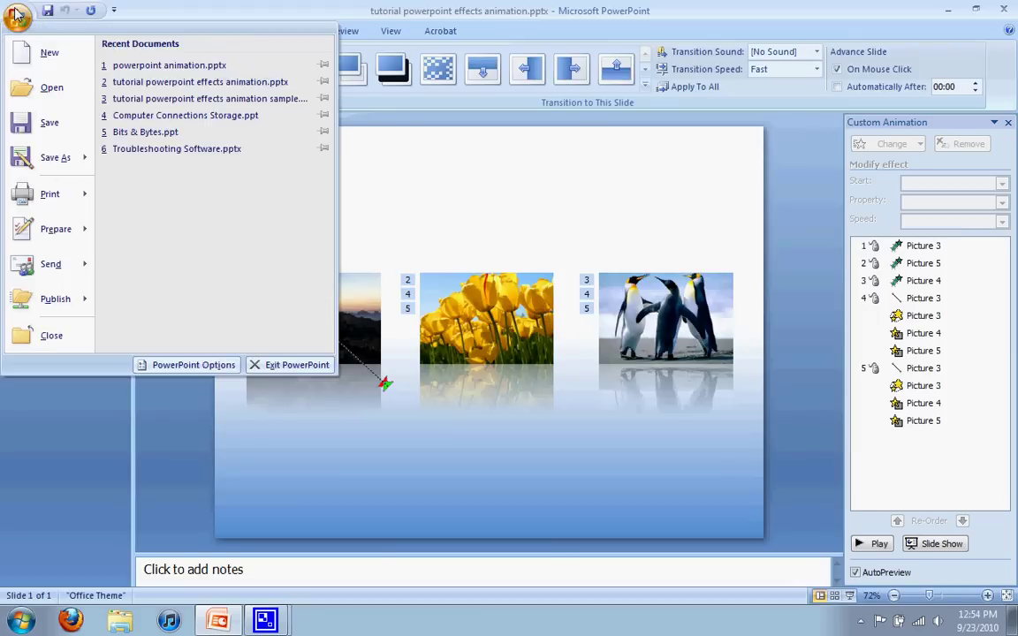
{"action": "left_click", "coordinate": [21, 53]}
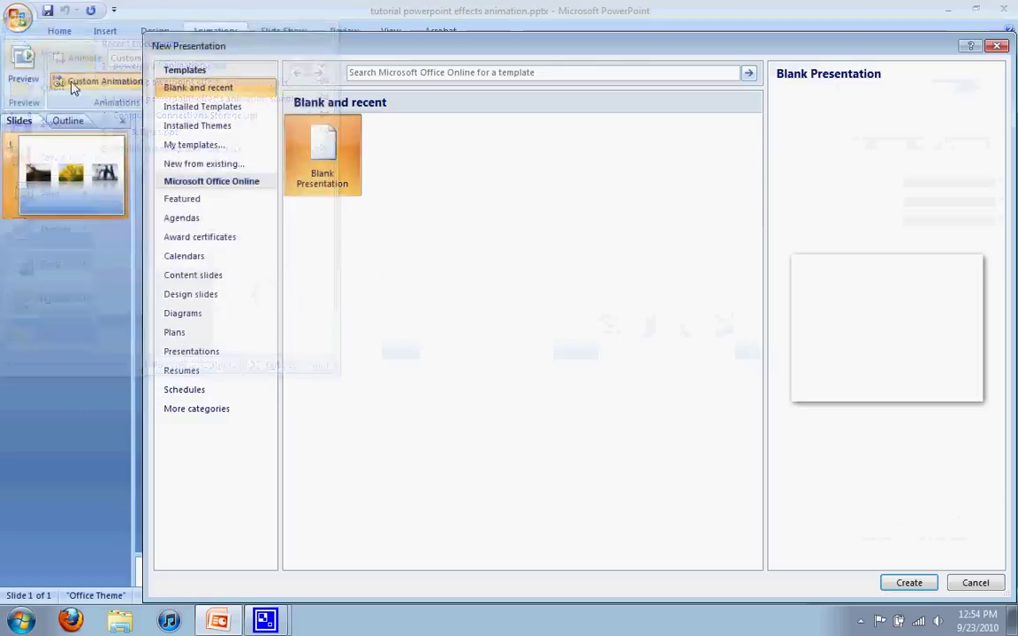
{"action": "double_click", "coordinate": [305, 146]}
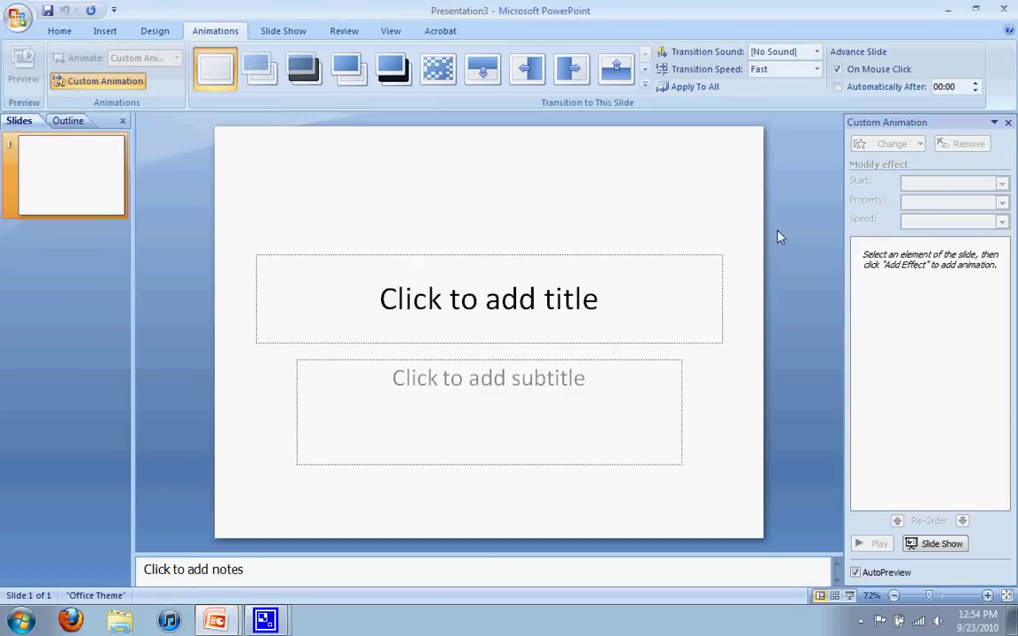
{"action": "mouse_move", "coordinate": [753, 198]}
{"action": "left_mouse_down"}
{"action": "mouse_move", "coordinate": [675, 291]}
{"action": "mouse_move", "coordinate": [264, 528]}
{"action": "mouse_move", "coordinate": [220, 521]}
{"action": "mouse_move", "coordinate": [245, 510]}
{"action": "left_mouse_up"}
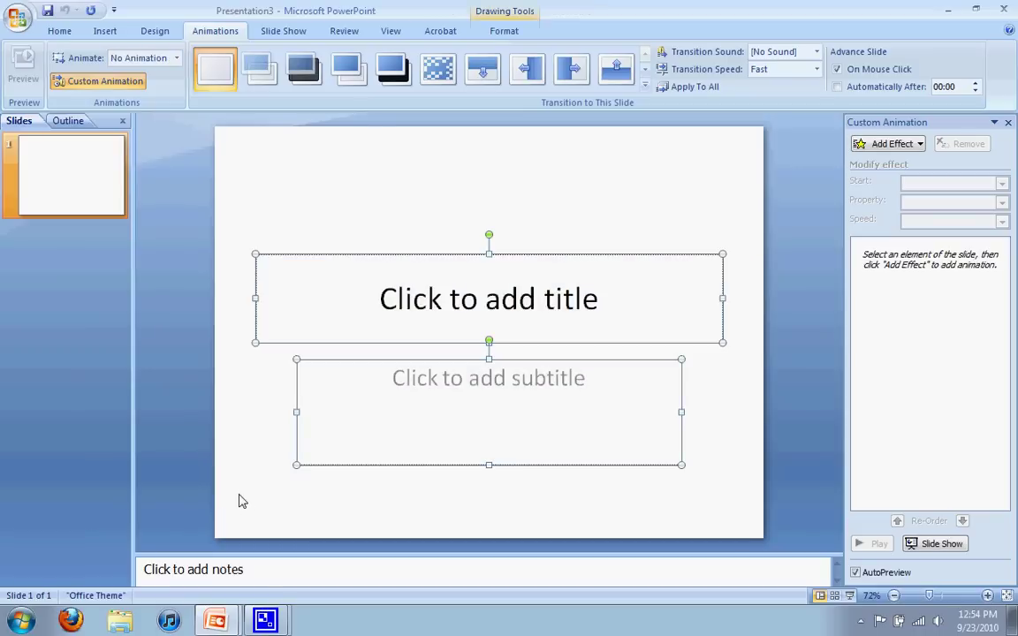
{"action": "key", "text": "Delete"}
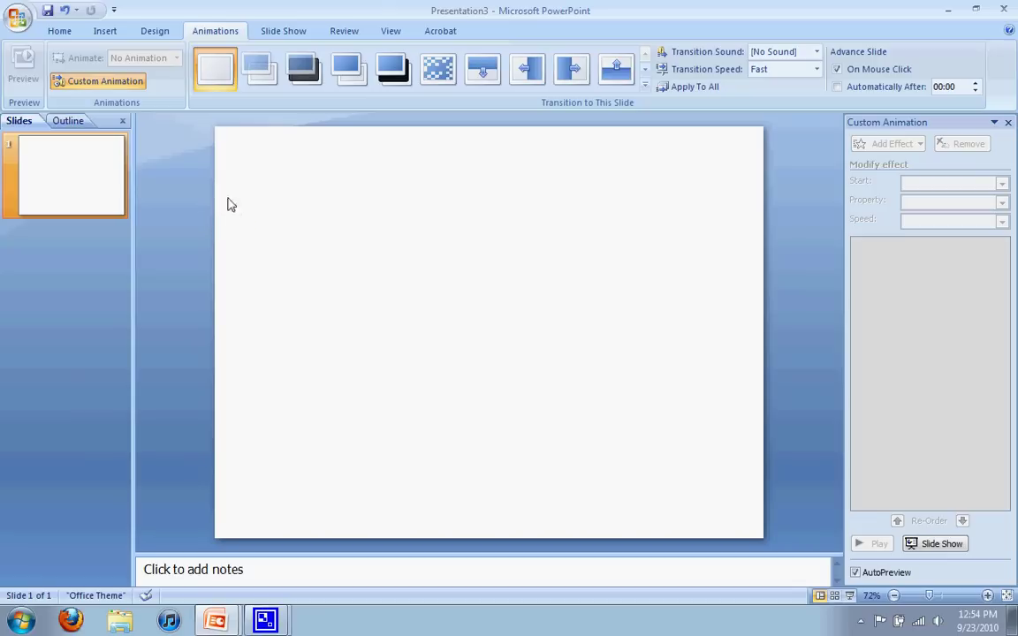
Insert Koala.jpg, Penguins.jpg and Jellyfish.jpg from the Sample Pictures folder onto the slide together
{"action": "left_click", "coordinate": [112, 36]}
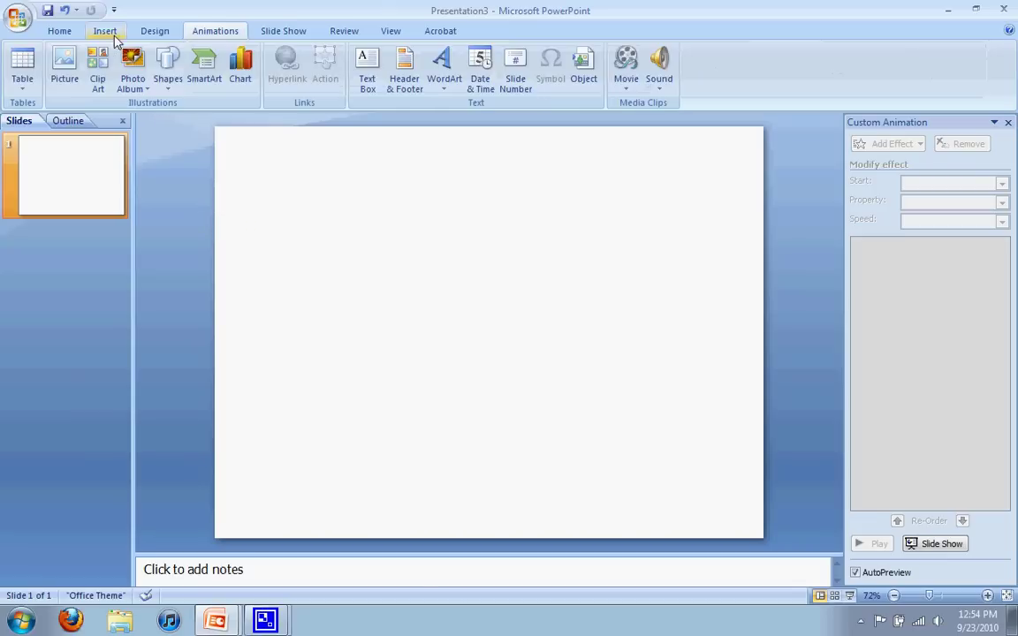
{"action": "left_click", "coordinate": [69, 77]}
{"action": "left_click", "coordinate": [66, 71]}
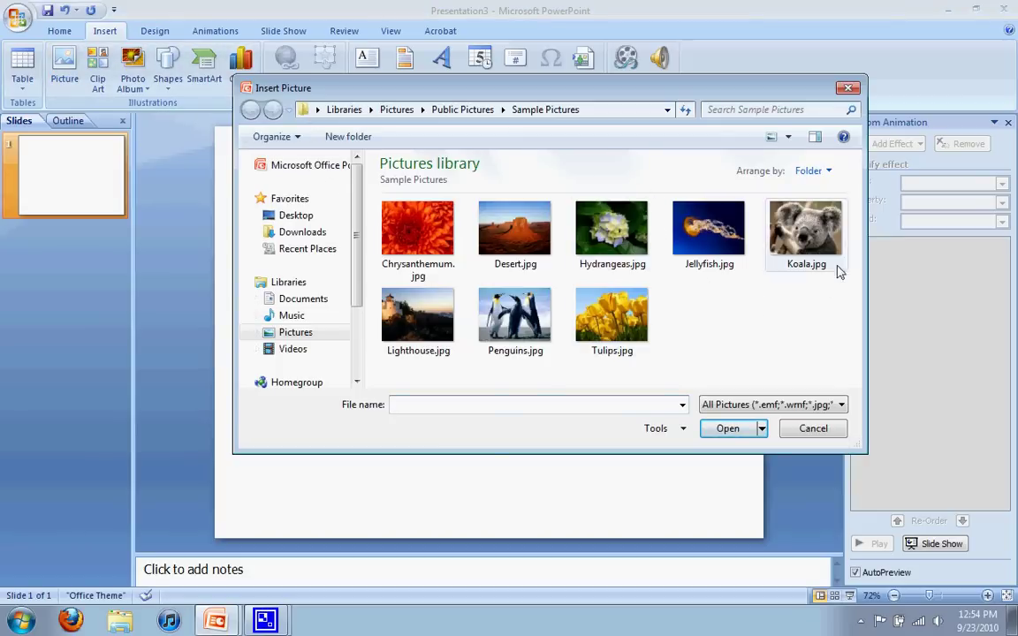
{"action": "left_click", "coordinate": [778, 261]}
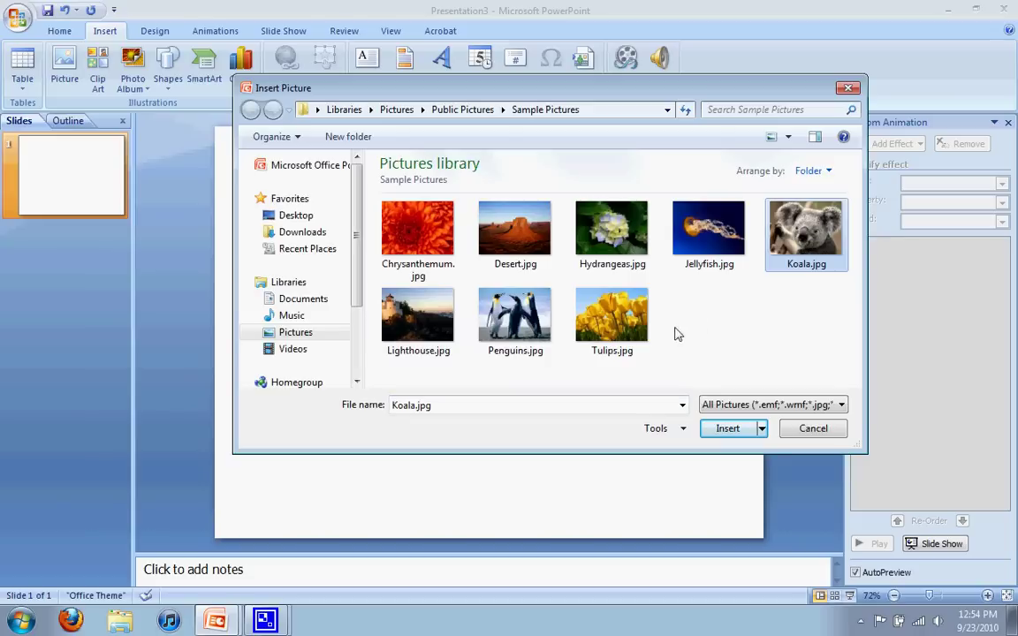
{"action": "left_click", "coordinate": [515, 319], "text": "ctrl"}
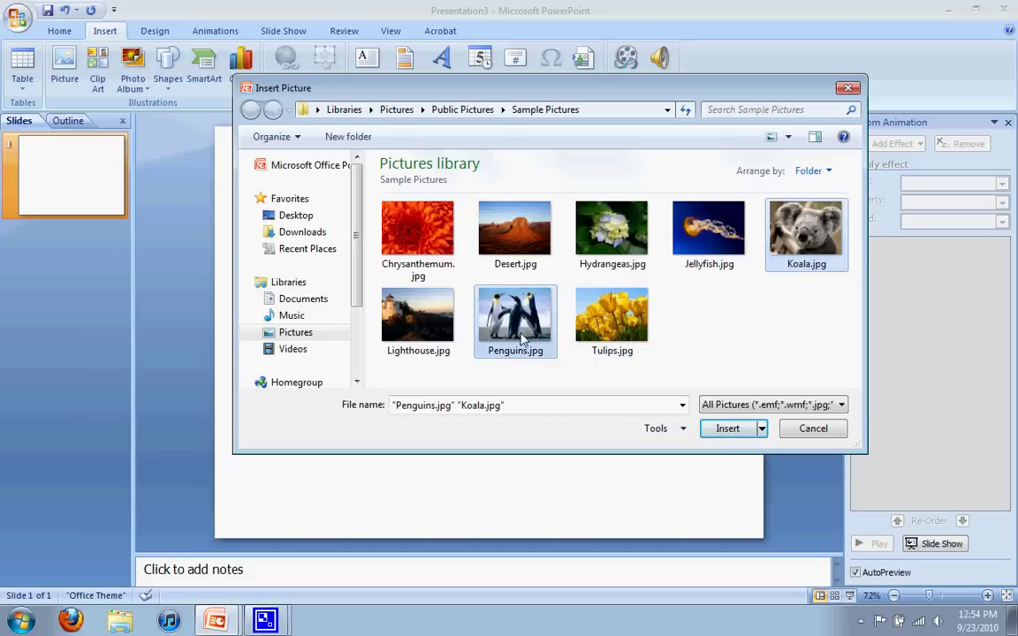
{"action": "left_click", "coordinate": [721, 258], "text": "ctrl"}
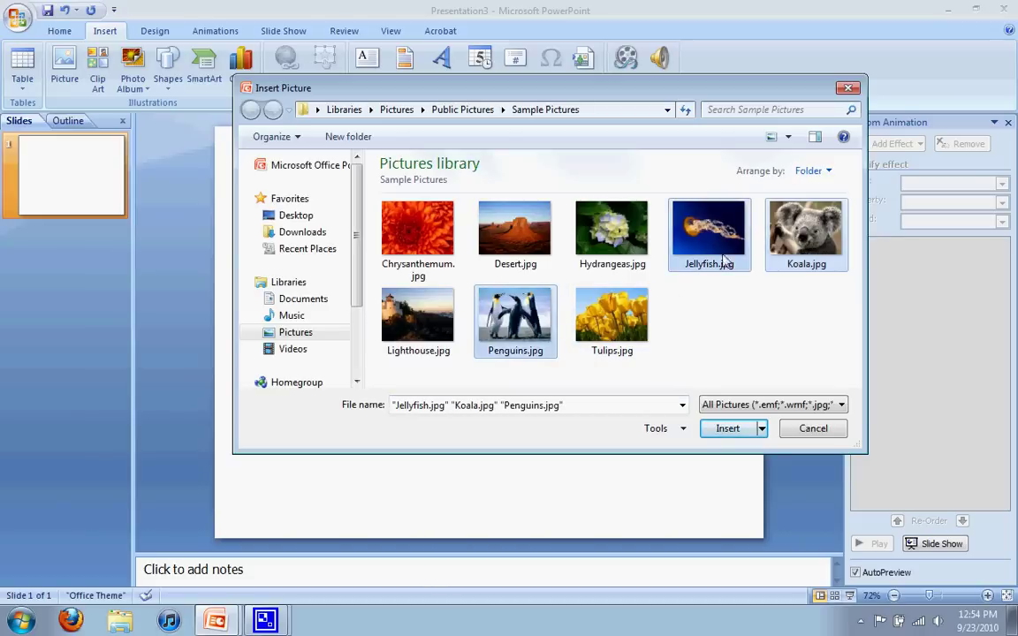
{"action": "left_click", "coordinate": [736, 430]}
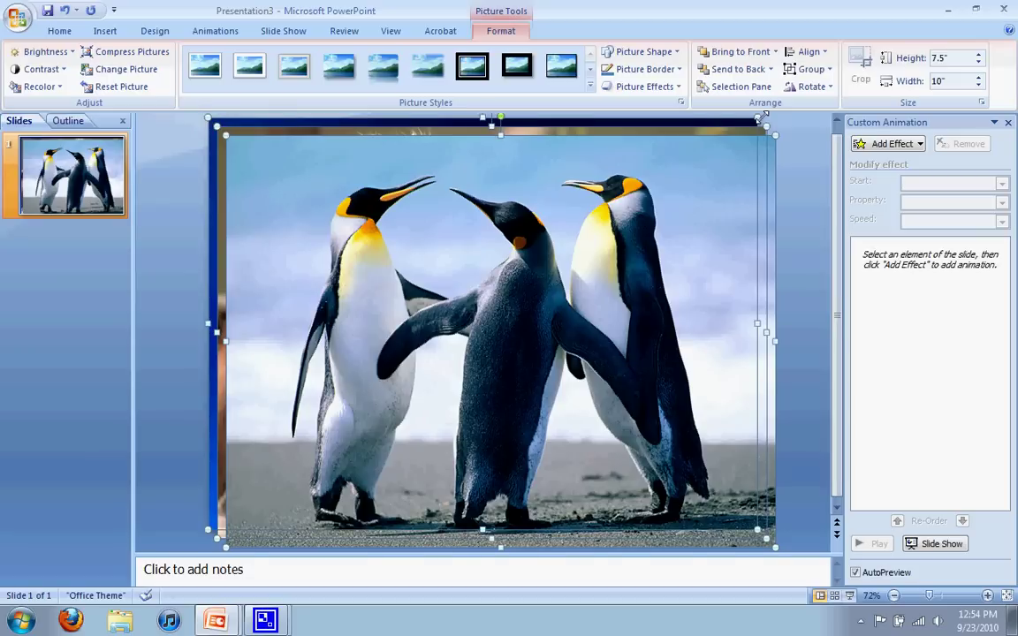
Shrink the three pictures together to about a third of their width and separate them side by side: jellyfish, koala, penguins
{"action": "left_click_drag", "start_coordinate": [766, 118], "coordinate": [393, 405]}
{"action": "left_click", "coordinate": [458, 373]}
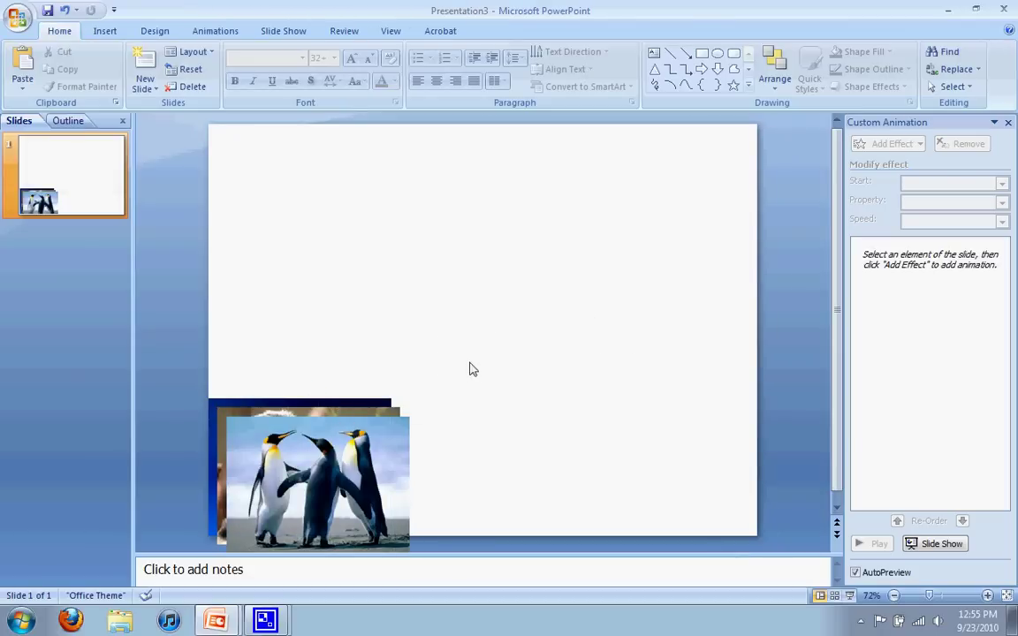
{"action": "left_click_drag", "start_coordinate": [479, 345], "coordinate": [329, 523]}
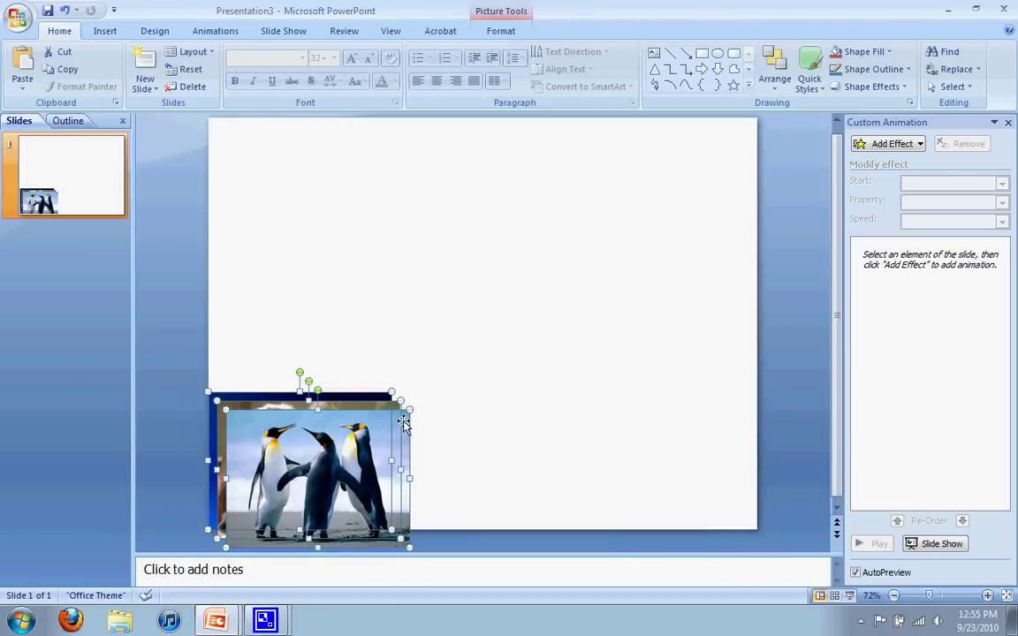
{"action": "left_click", "coordinate": [546, 355]}
{"action": "left_click_drag", "start_coordinate": [313, 484], "coordinate": [441, 365]}
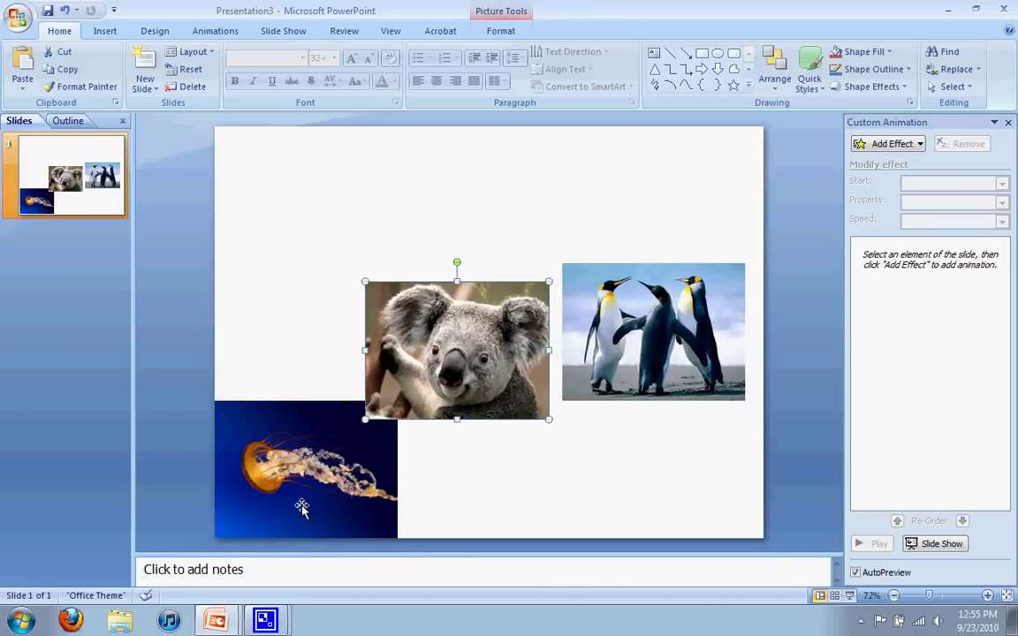
{"action": "left_click_drag", "start_coordinate": [303, 504], "coordinate": [257, 388]}
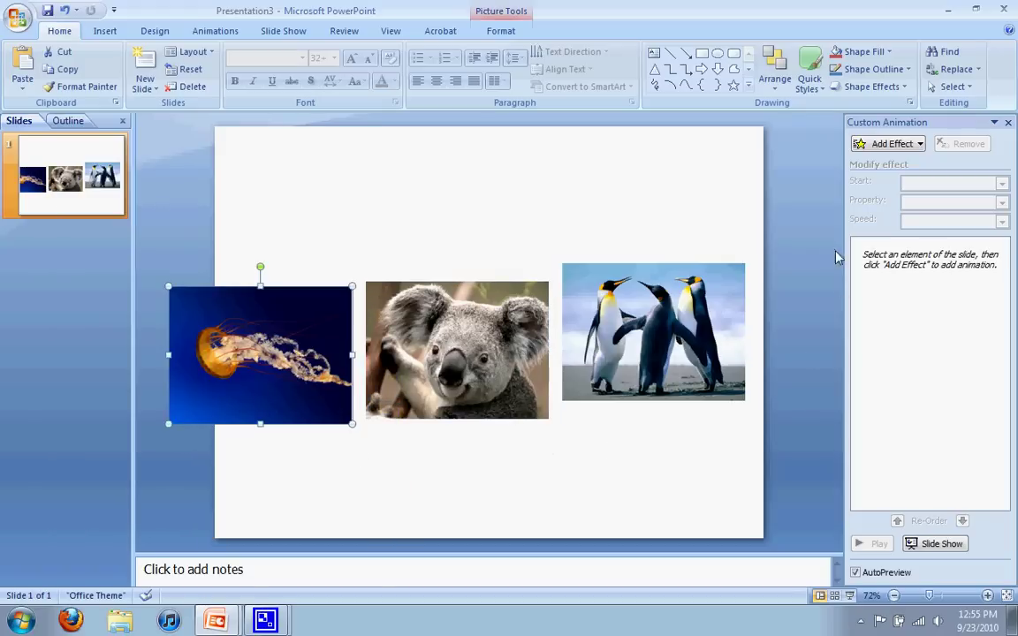
Resize all three pictures together to about 2.27" high by 3.03" wide
{"action": "left_click_drag", "start_coordinate": [784, 227], "coordinate": [139, 450]}
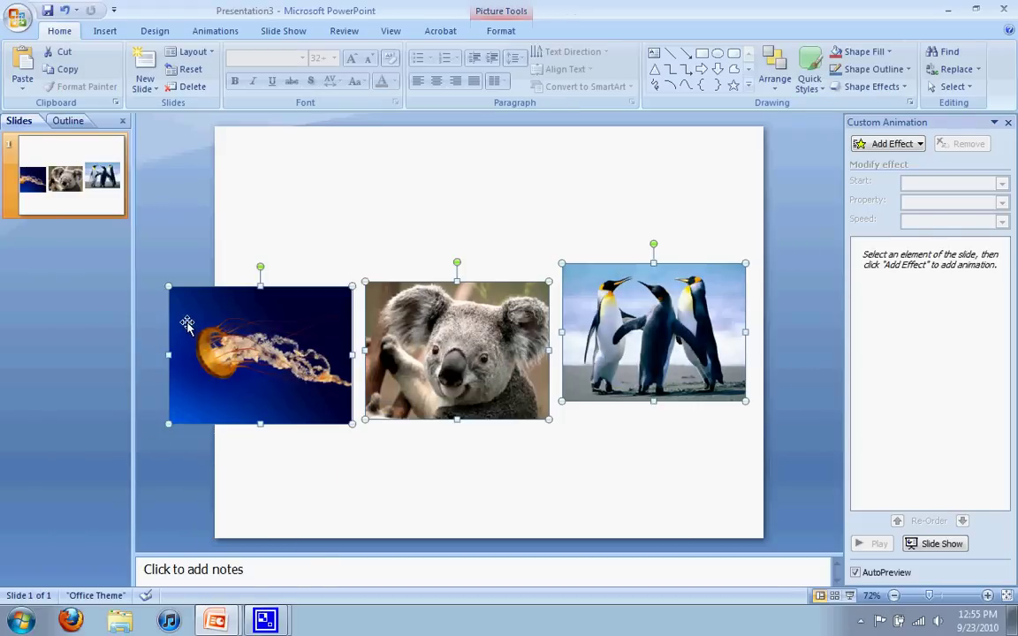
{"action": "left_click_drag", "start_coordinate": [177, 295], "coordinate": [245, 344]}
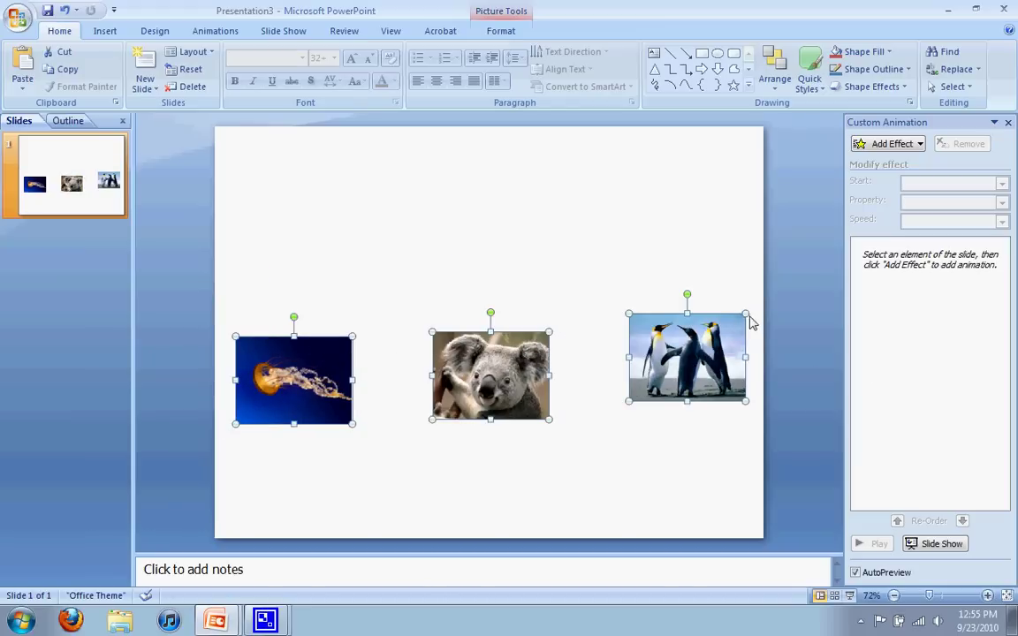
{"action": "left_click_drag", "start_coordinate": [760, 306], "coordinate": [796, 276]}
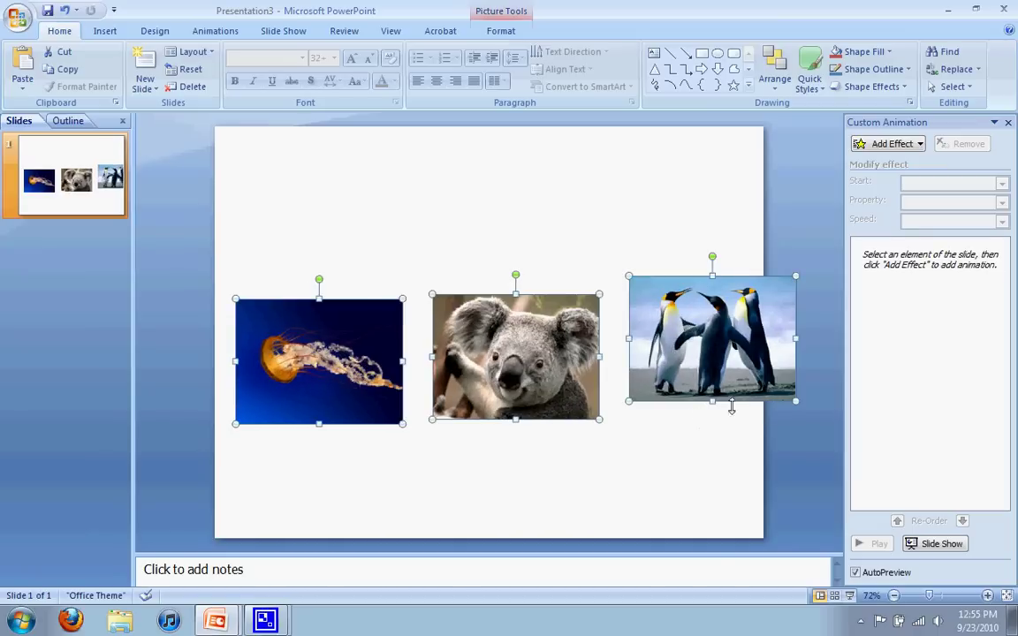
Reposition the jellyfish, koala and penguins pictures individually into an evenly spaced row that fits within the slide
{"action": "left_click", "coordinate": [761, 450]}
{"action": "left_click_drag", "start_coordinate": [274, 350], "coordinate": [272, 331]}
{"action": "left_click_drag", "start_coordinate": [511, 362], "coordinate": [496, 364]}
{"action": "left_click_drag", "start_coordinate": [706, 366], "coordinate": [674, 372]}
{"action": "left_click_drag", "start_coordinate": [511, 367], "coordinate": [502, 367]}
{"action": "left_click_drag", "start_coordinate": [314, 318], "coordinate": [309, 323]}
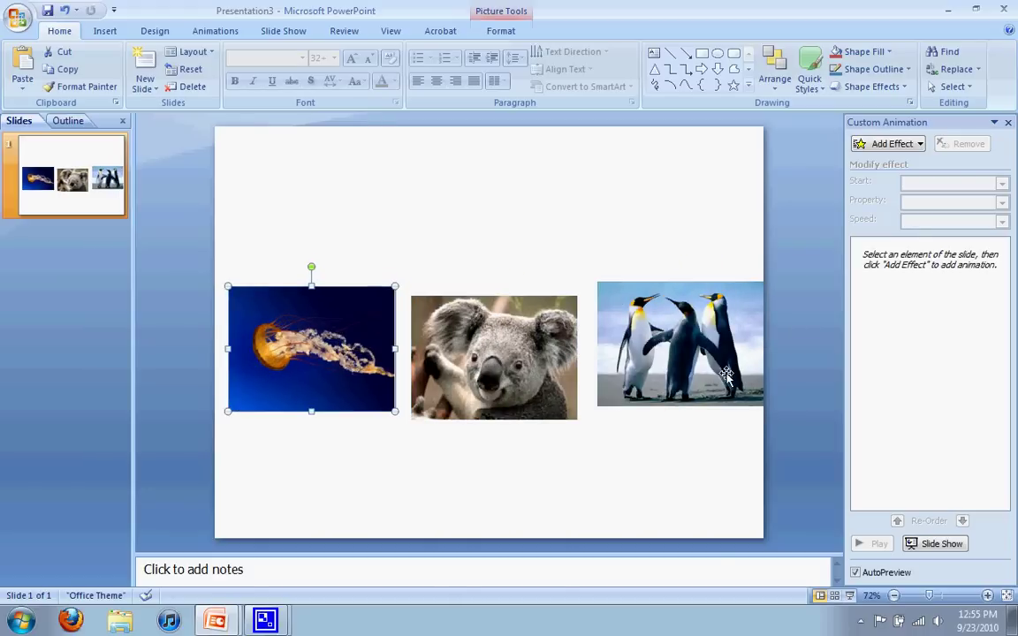
{"action": "left_click_drag", "start_coordinate": [725, 373], "coordinate": [712, 378]}
{"action": "left_click", "coordinate": [471, 360]}
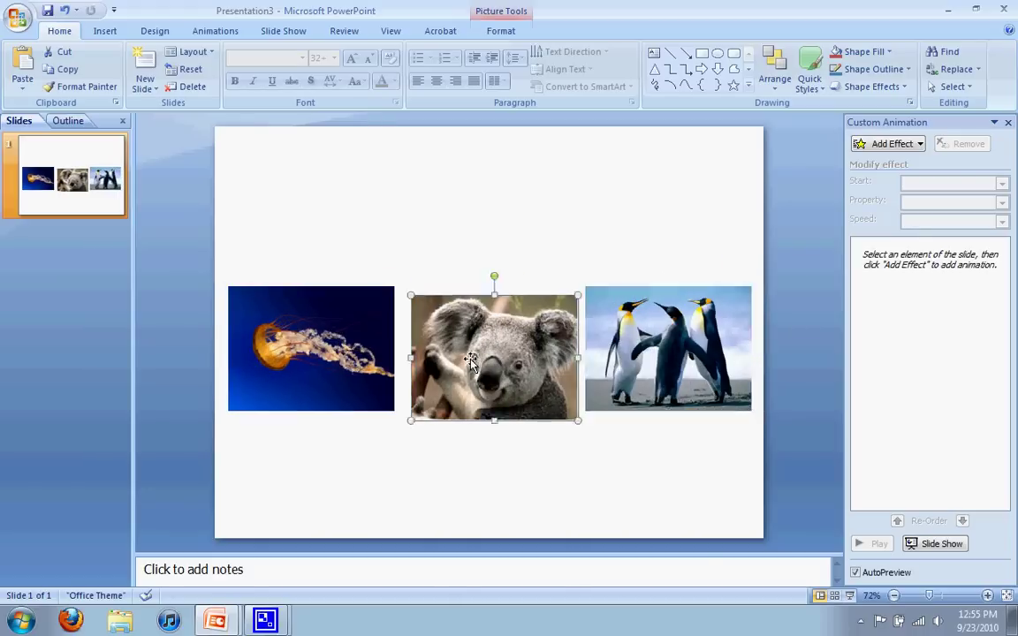
{"action": "left_click_drag", "start_coordinate": [471, 361], "coordinate": [467, 359]}
Align the top edges of the three selected pictures and deselect them
{"action": "left_click_drag", "start_coordinate": [786, 231], "coordinate": [219, 447]}
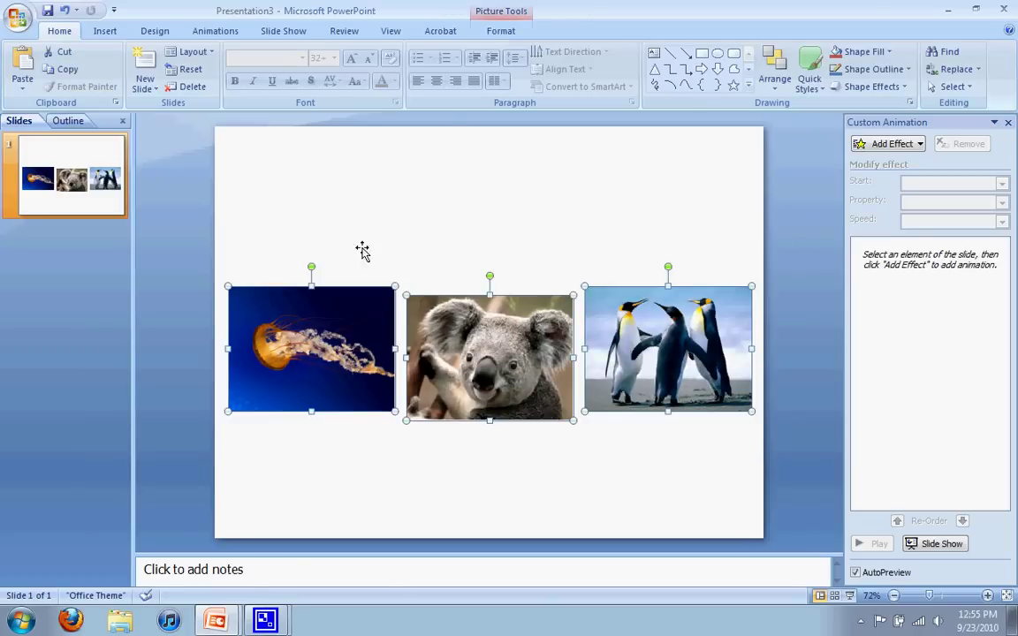
{"action": "left_click", "coordinate": [484, 34]}
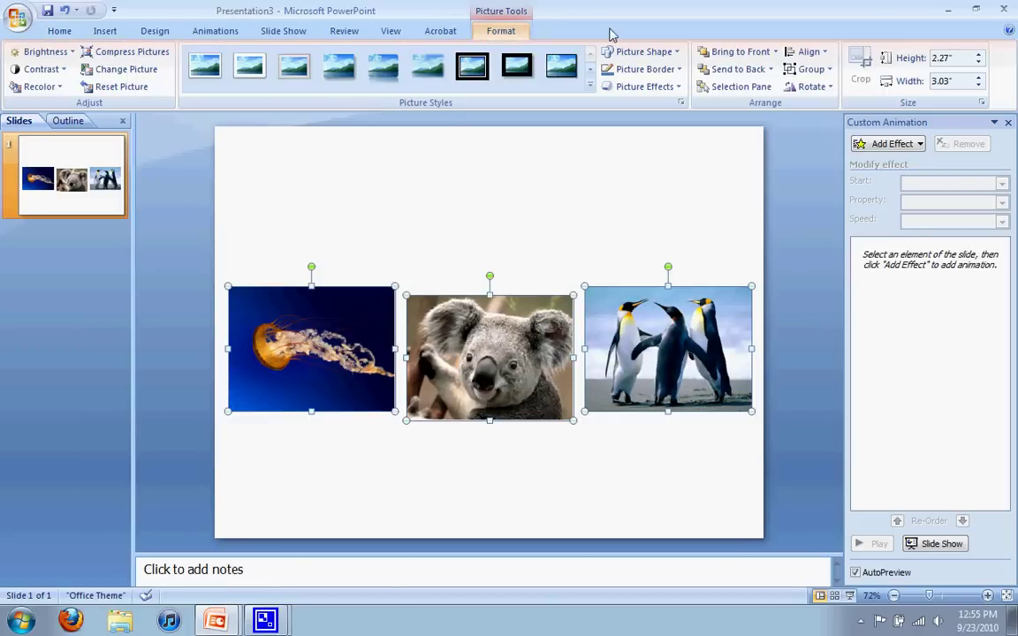
{"action": "left_click", "coordinate": [813, 53]}
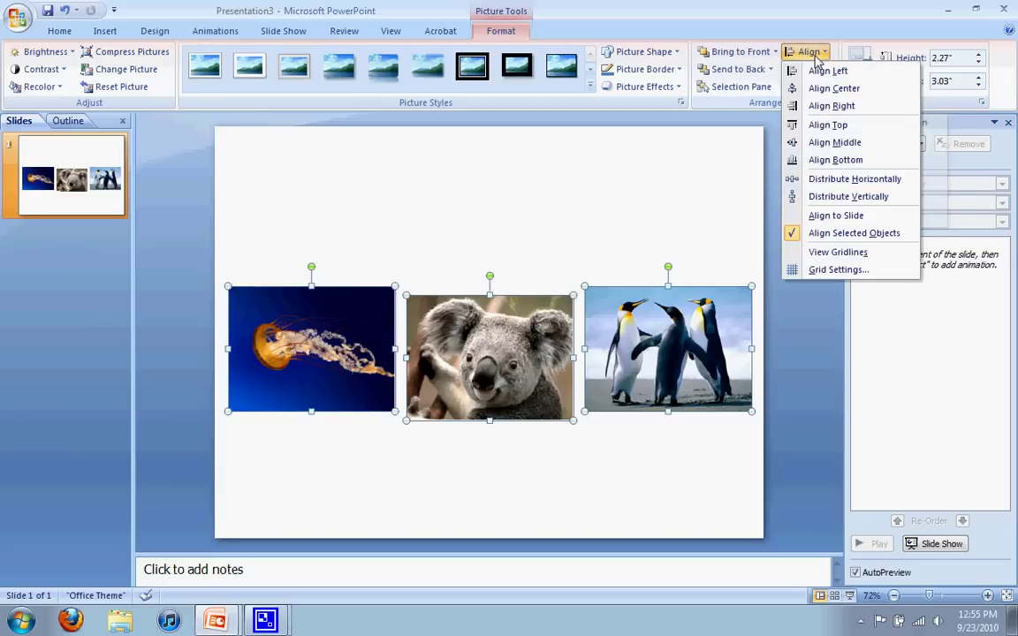
{"action": "left_click", "coordinate": [822, 126]}
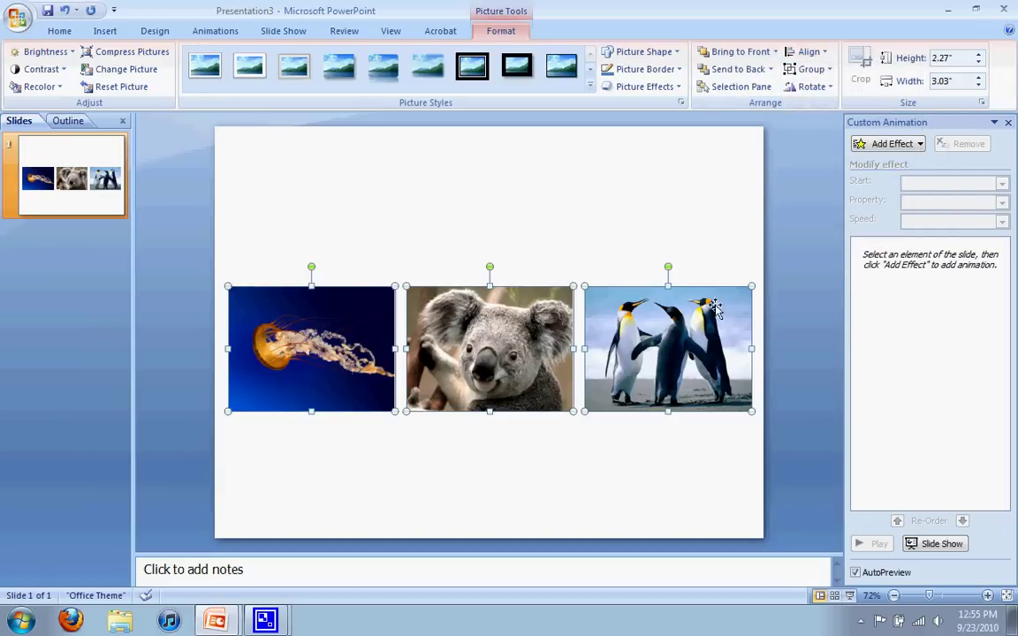
{"action": "left_click", "coordinate": [413, 230]}
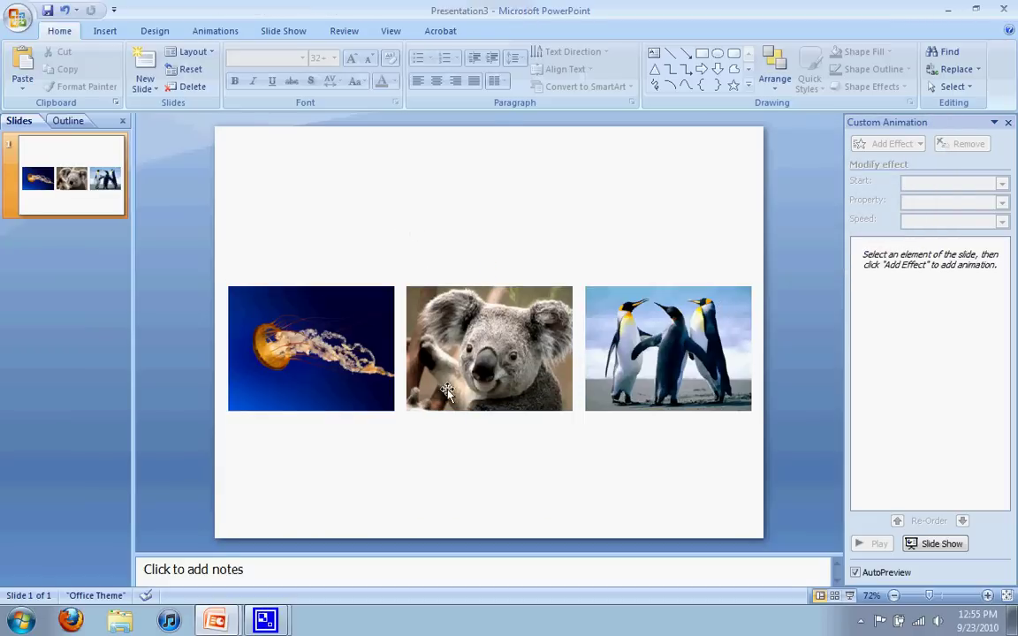
Move the three aligned pictures slightly up together to the vertical middle of the slide
{"action": "left_click_drag", "start_coordinate": [792, 241], "coordinate": [203, 447]}
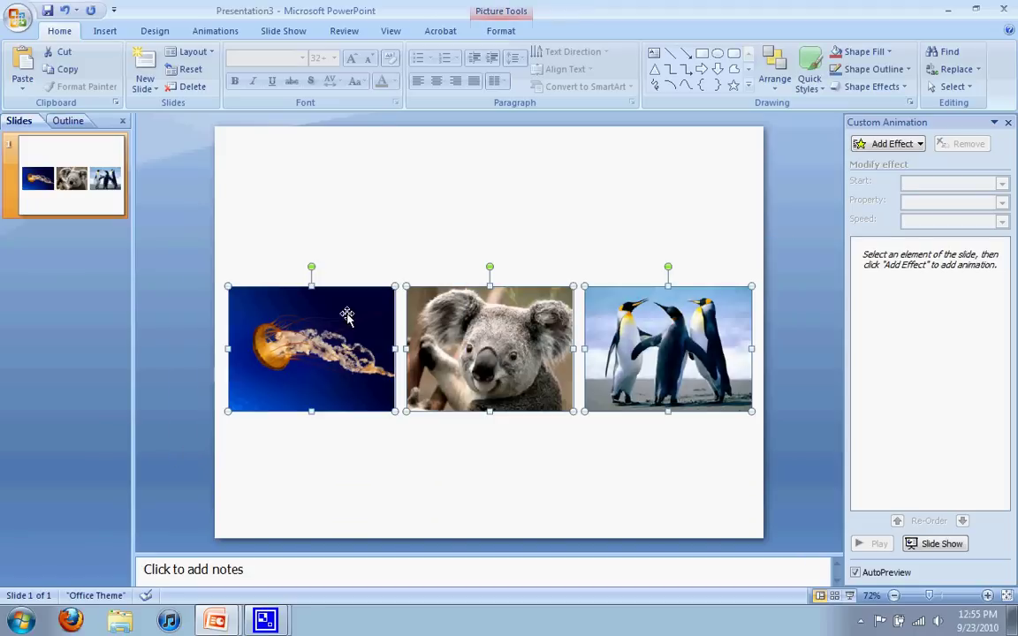
{"action": "mouse_move", "coordinate": [340, 315]}
{"action": "left_mouse_down"}
{"action": "mouse_move", "coordinate": [353, 303]}
{"action": "mouse_move", "coordinate": [346, 300]}
{"action": "left_mouse_up"}
{"action": "left_click", "coordinate": [450, 502]}
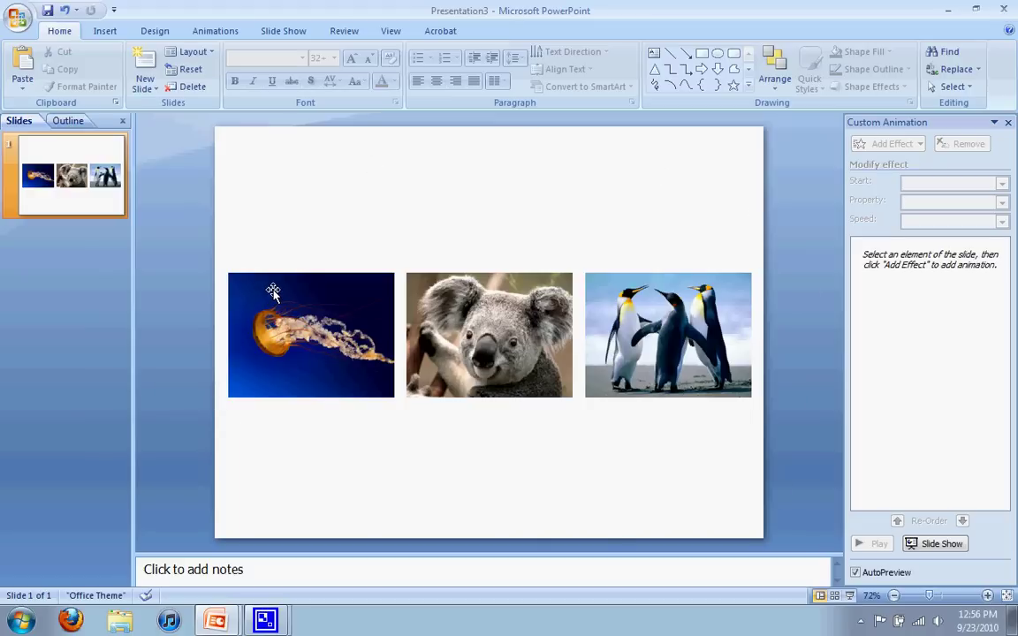
Apply a gradient fill to the slide background and set the colour of gradient stop 1 to white
{"action": "right_click", "coordinate": [478, 209]}
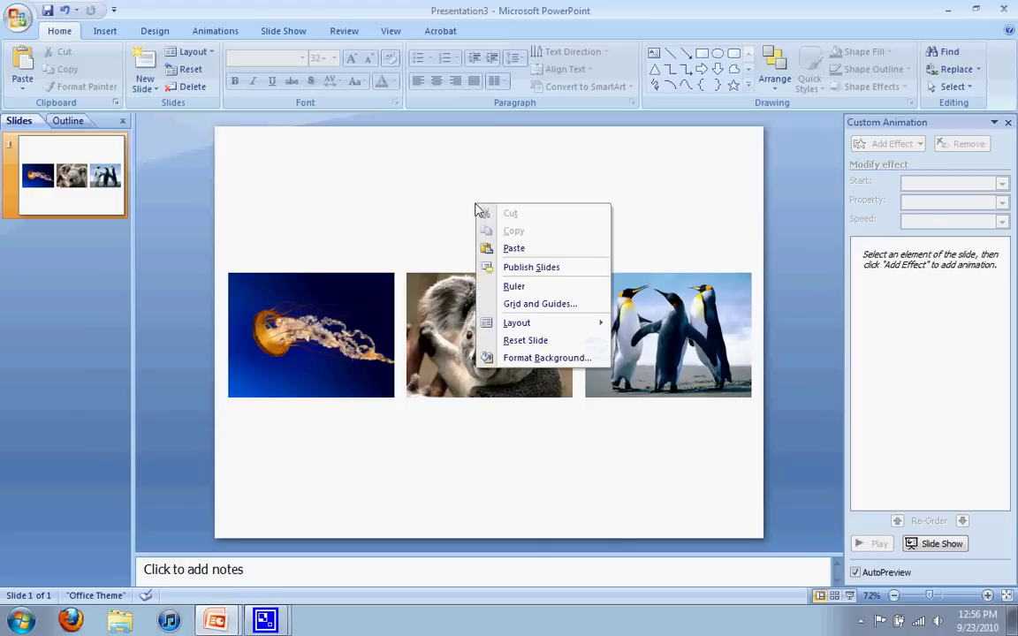
{"action": "left_click", "coordinate": [548, 357]}
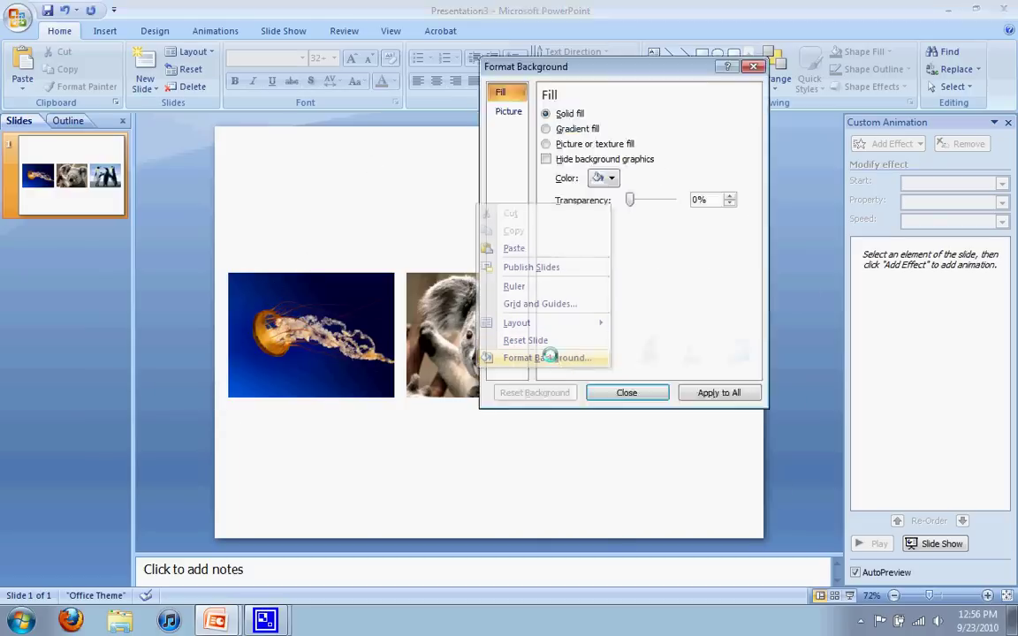
{"action": "left_click", "coordinate": [558, 131]}
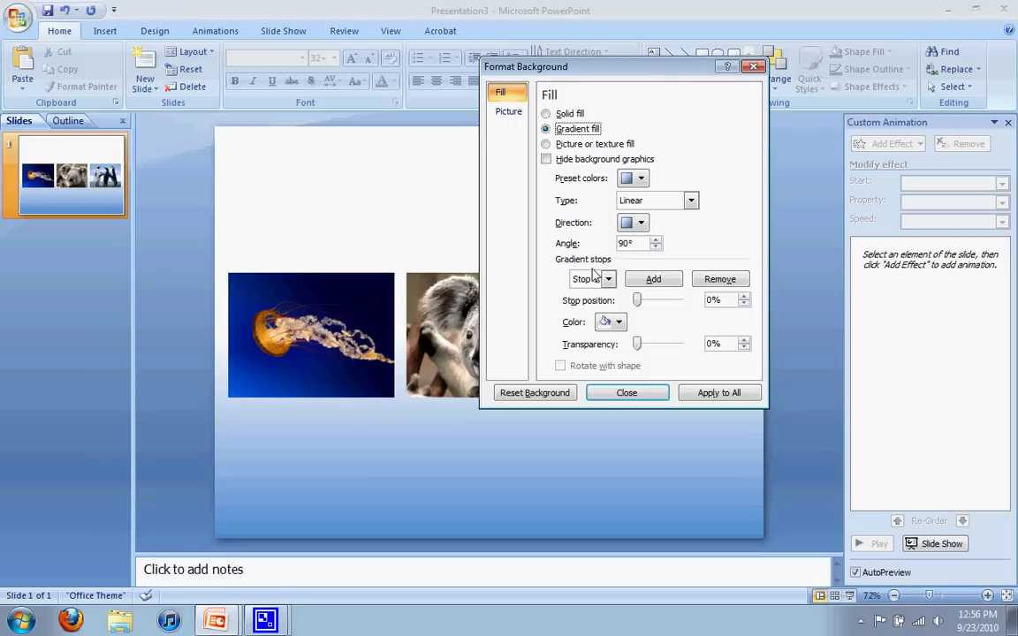
{"action": "left_click", "coordinate": [606, 280]}
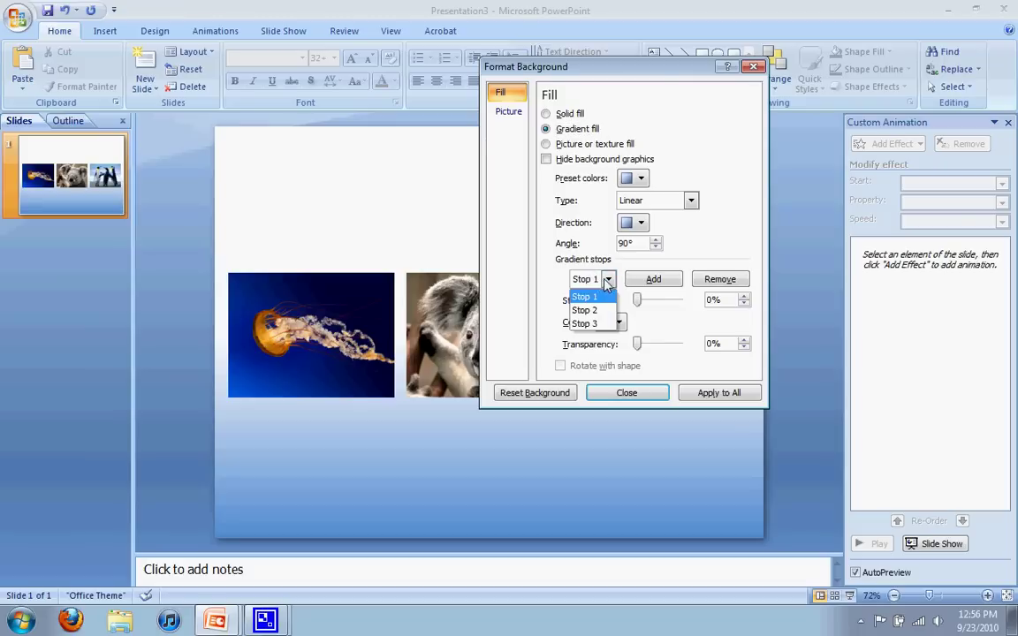
{"action": "left_click", "coordinate": [594, 298]}
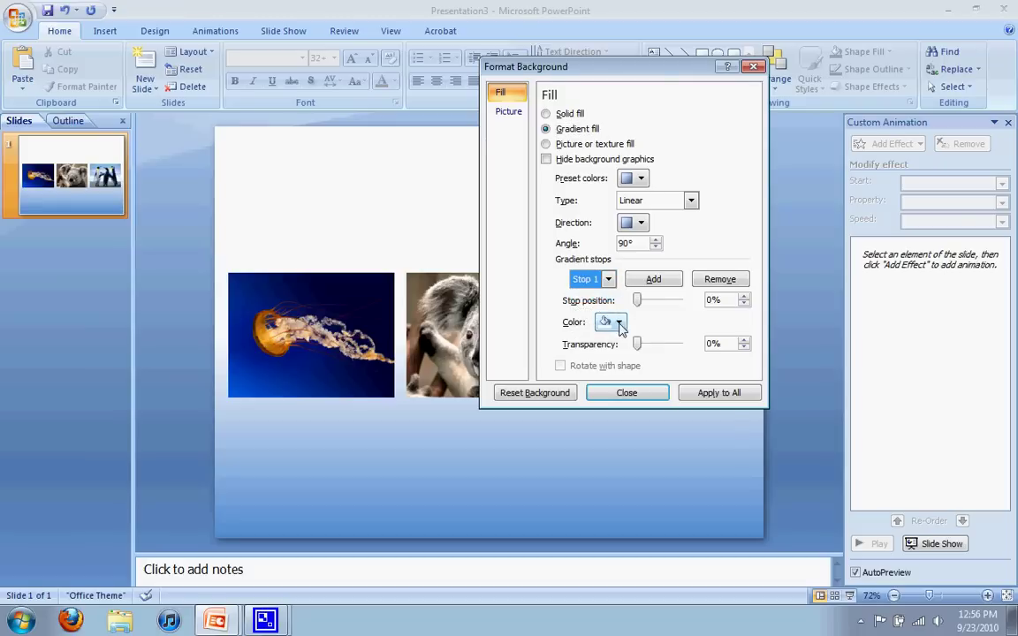
{"action": "left_click", "coordinate": [618, 322]}
{"action": "left_click", "coordinate": [605, 358]}
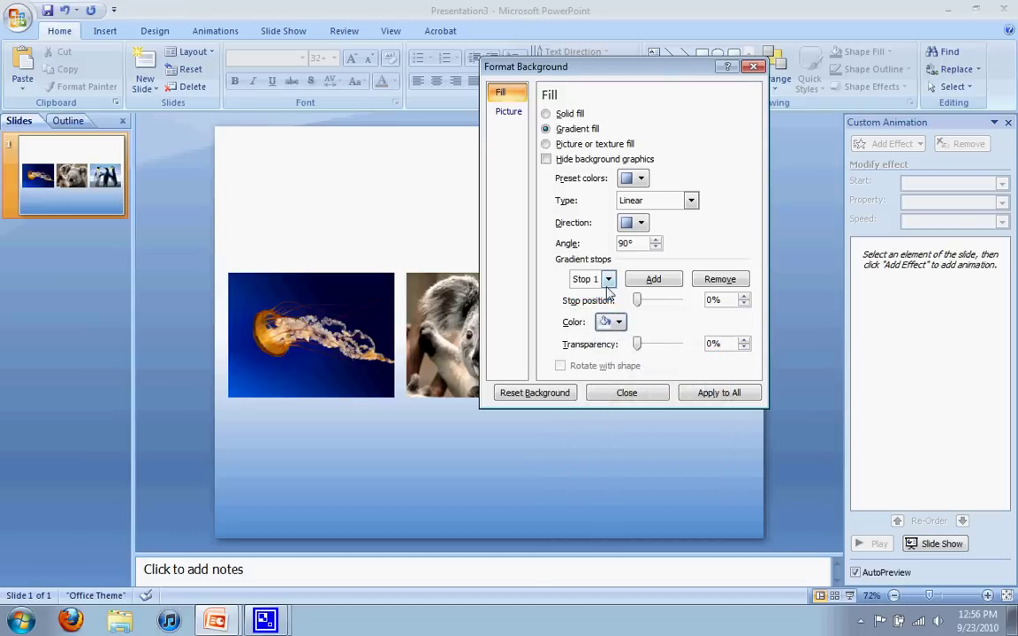
Set the colour of the background's gradient stop 2 to white
{"action": "left_click", "coordinate": [609, 280]}
{"action": "left_click", "coordinate": [599, 311]}
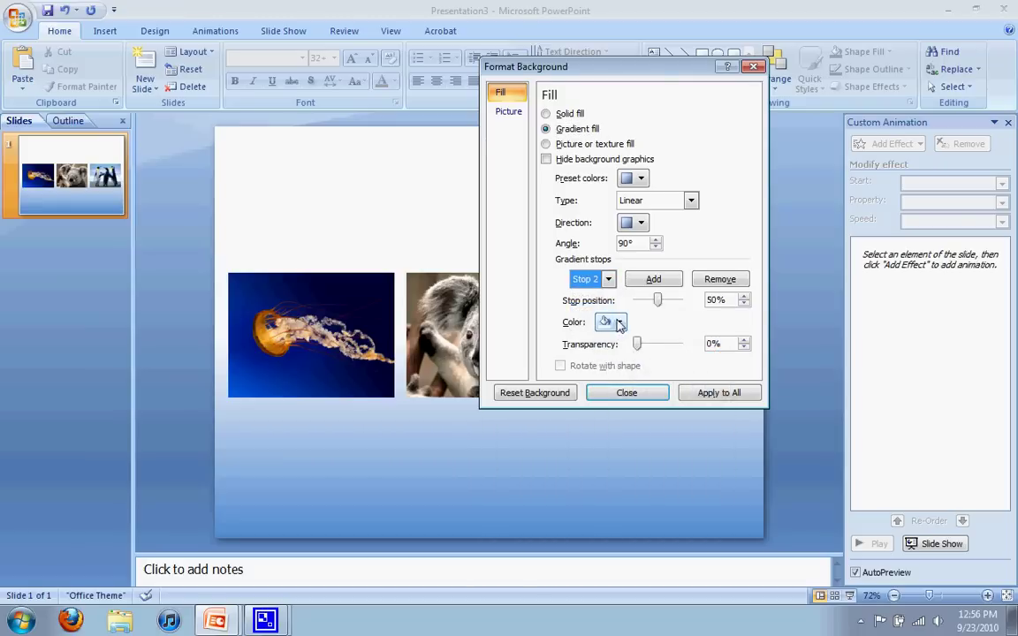
{"action": "left_click", "coordinate": [616, 322]}
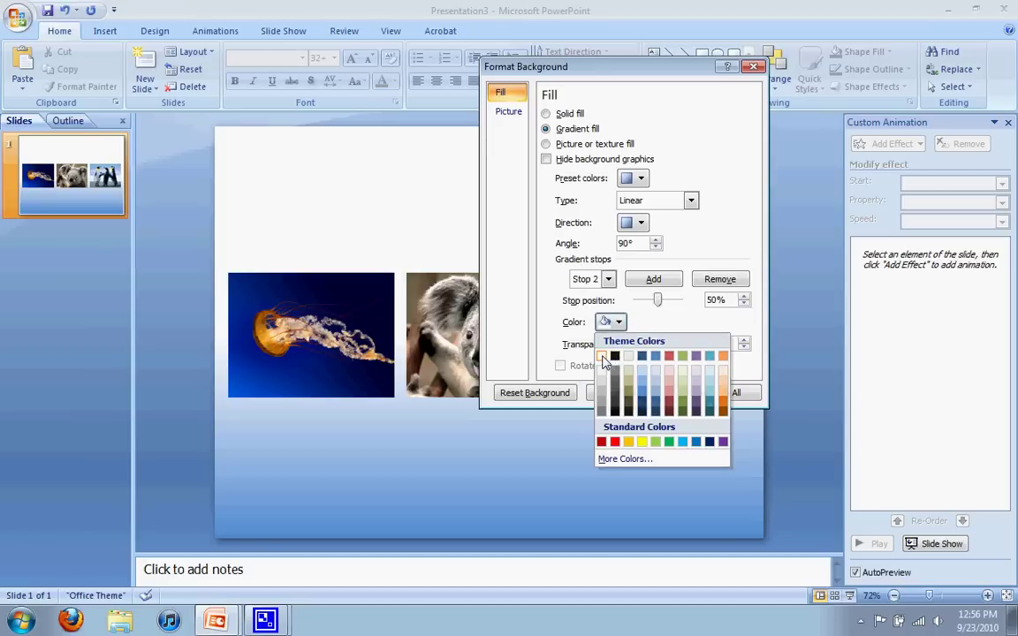
{"action": "left_click", "coordinate": [615, 355]}
Set gradient stop 3 to a light purple theme colour and apply the background to all slides
{"action": "left_click", "coordinate": [608, 279]}
{"action": "left_click", "coordinate": [599, 324]}
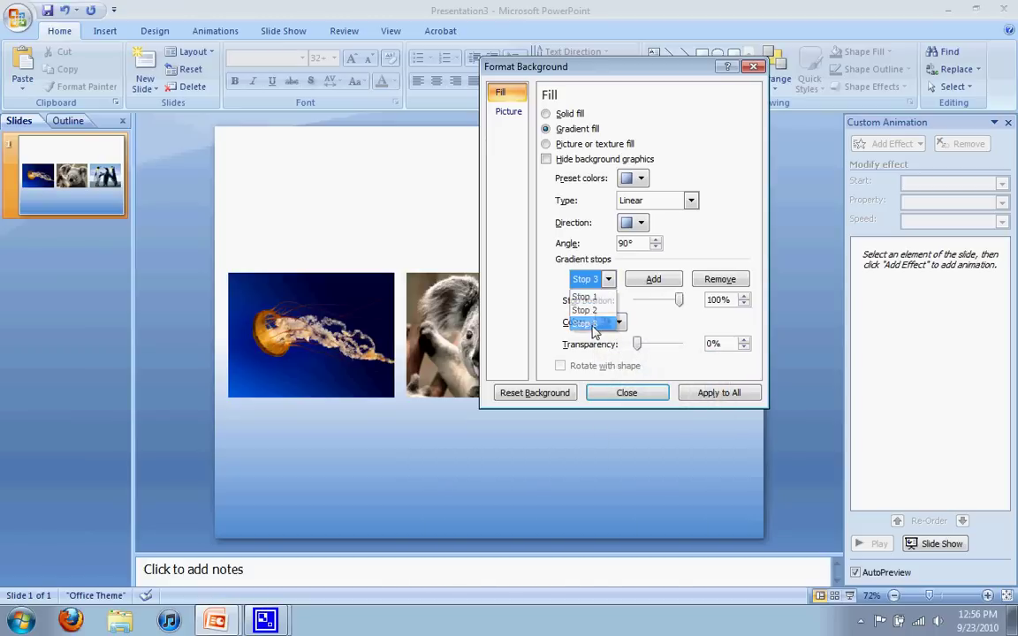
{"action": "left_click", "coordinate": [616, 323]}
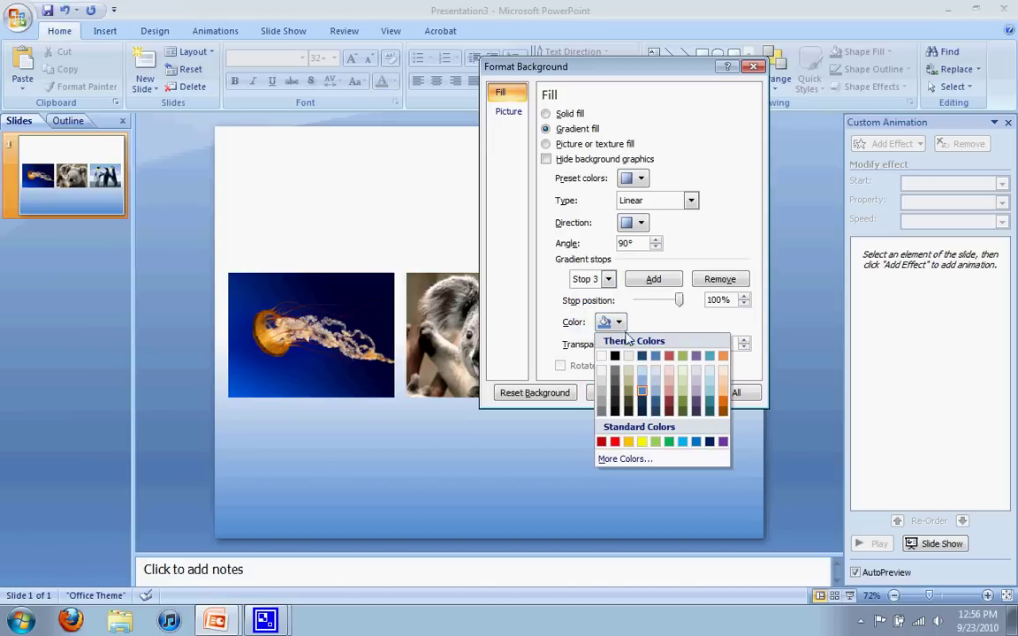
{"action": "left_click", "coordinate": [698, 392]}
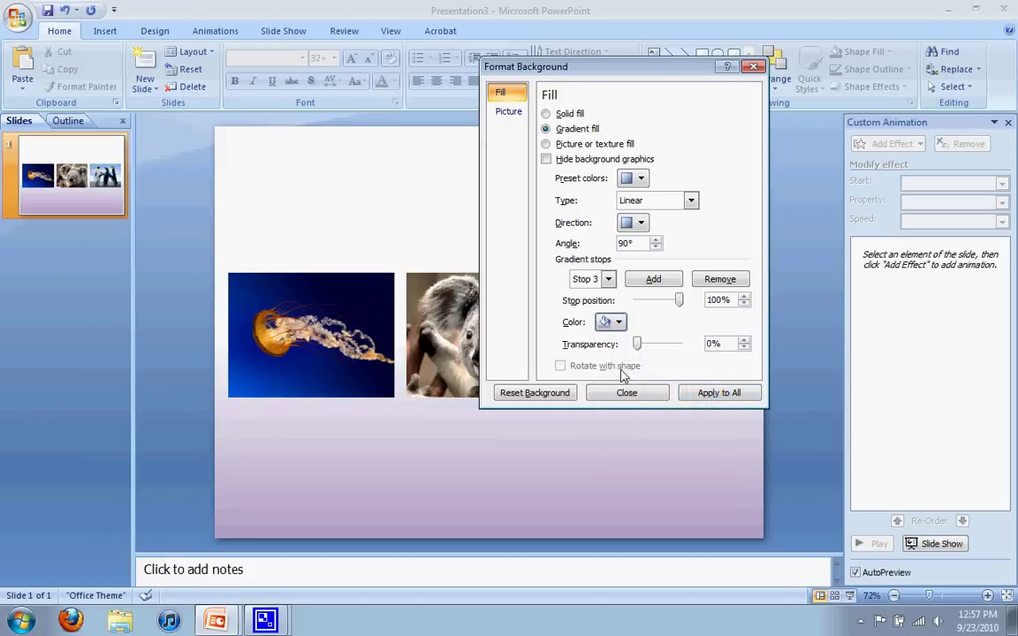
{"action": "left_click", "coordinate": [721, 396]}
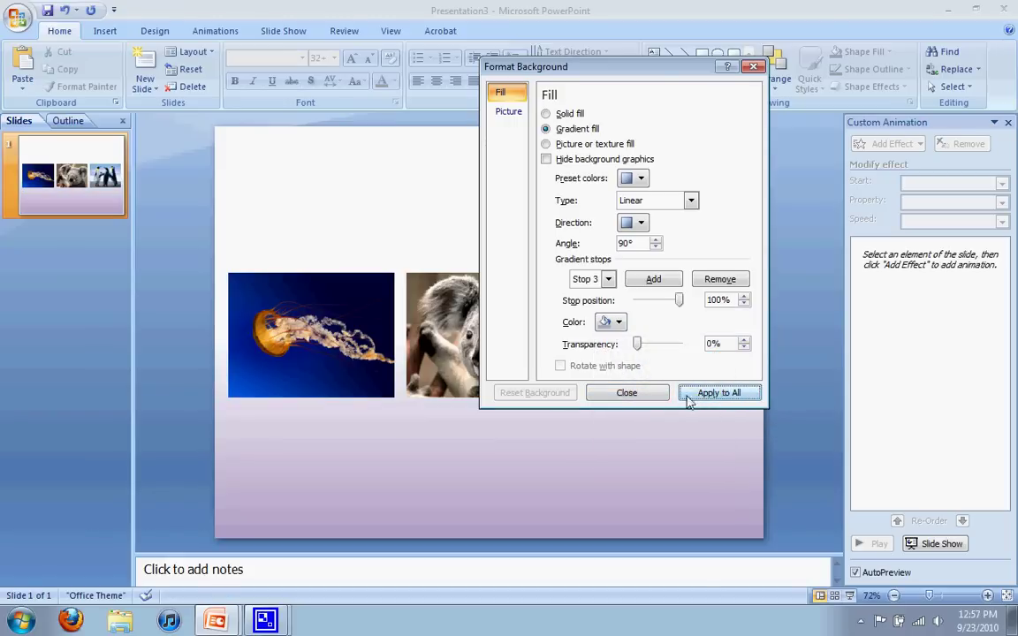
{"action": "left_click", "coordinate": [626, 394]}
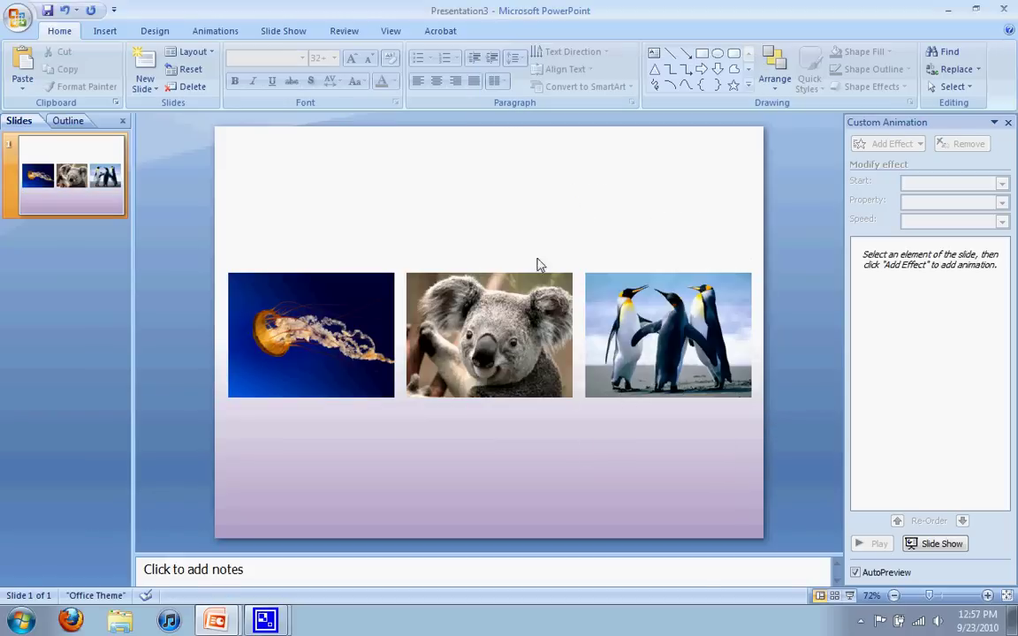
Move the three pictures up slightly together and give them the touching, half-height reflection from the first row of variations
{"action": "left_click_drag", "start_coordinate": [774, 249], "coordinate": [219, 459]}
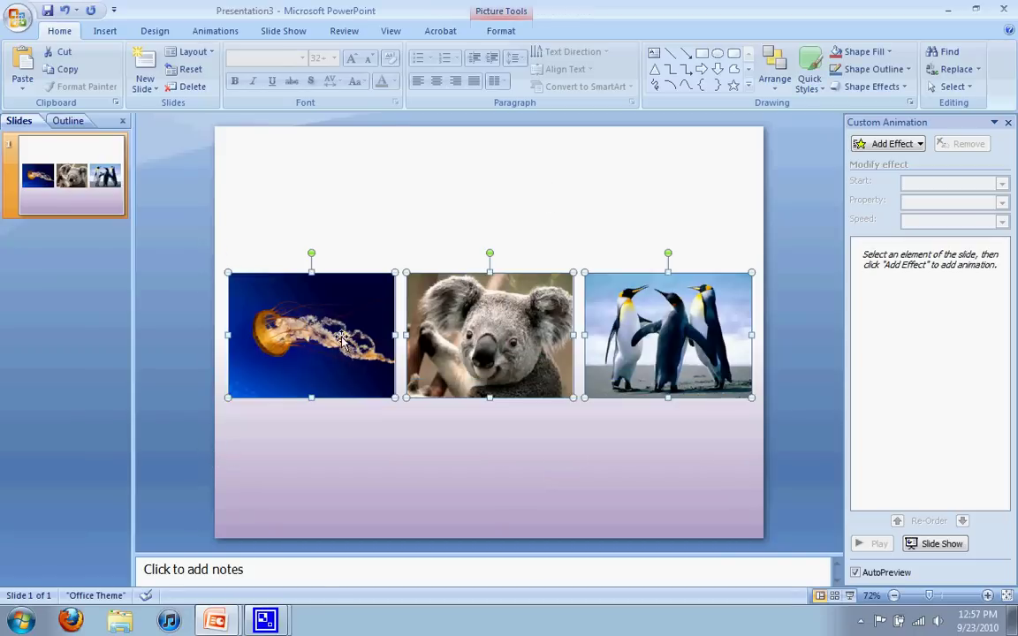
{"action": "left_click_drag", "start_coordinate": [308, 305], "coordinate": [344, 315]}
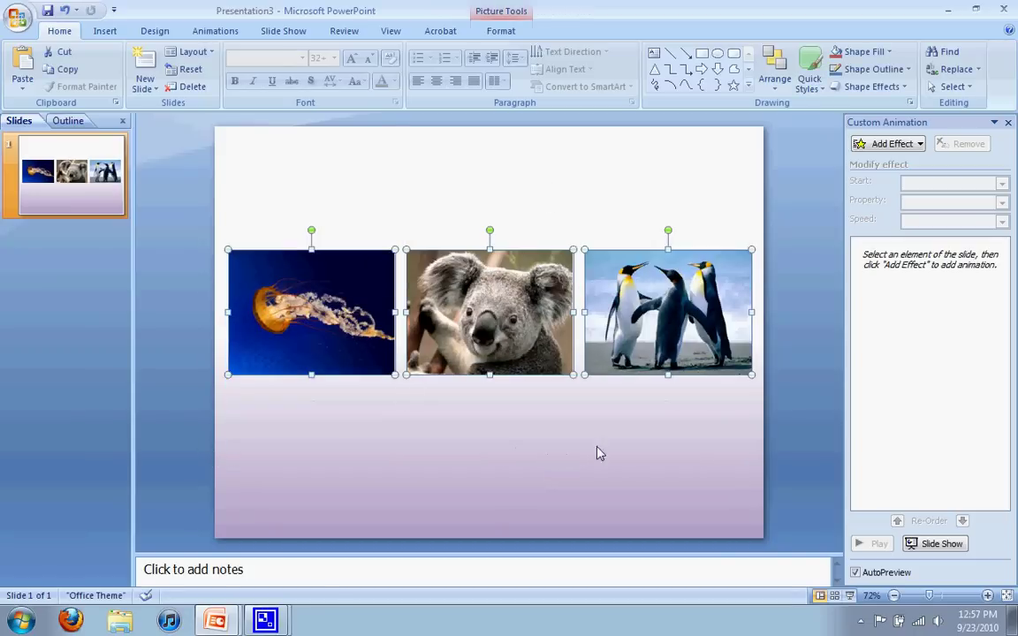
{"action": "left_click", "coordinate": [895, 89]}
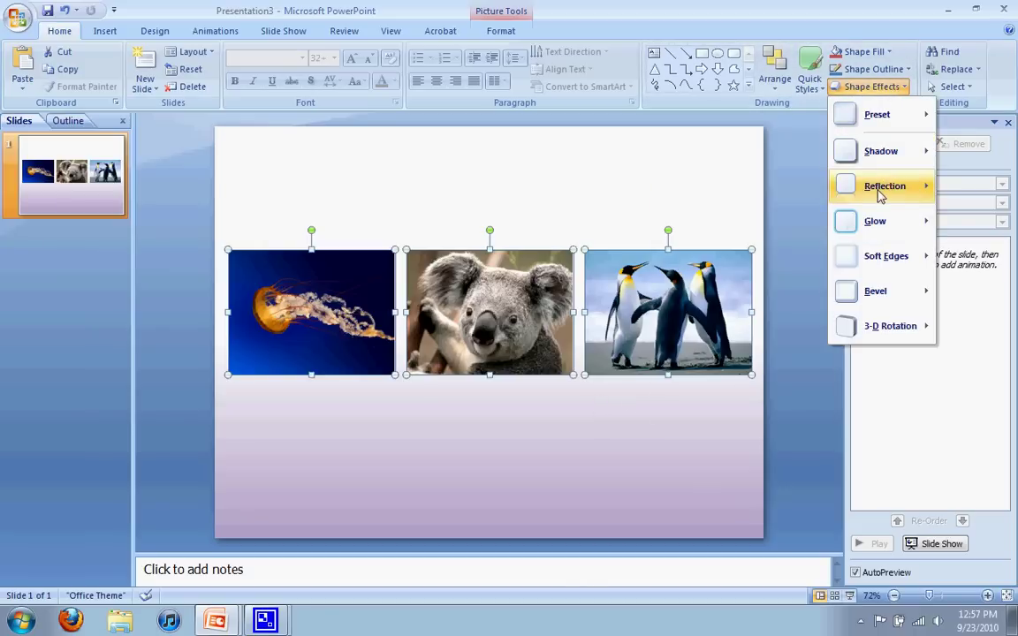
{"action": "mouse_move", "coordinate": [879, 193]}
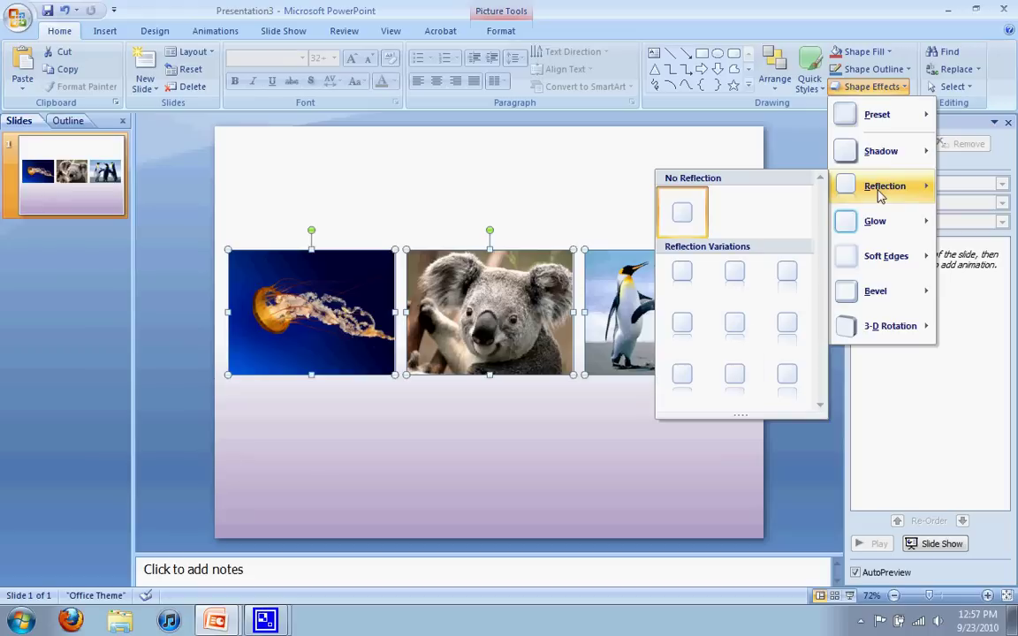
{"action": "left_click", "coordinate": [733, 277]}
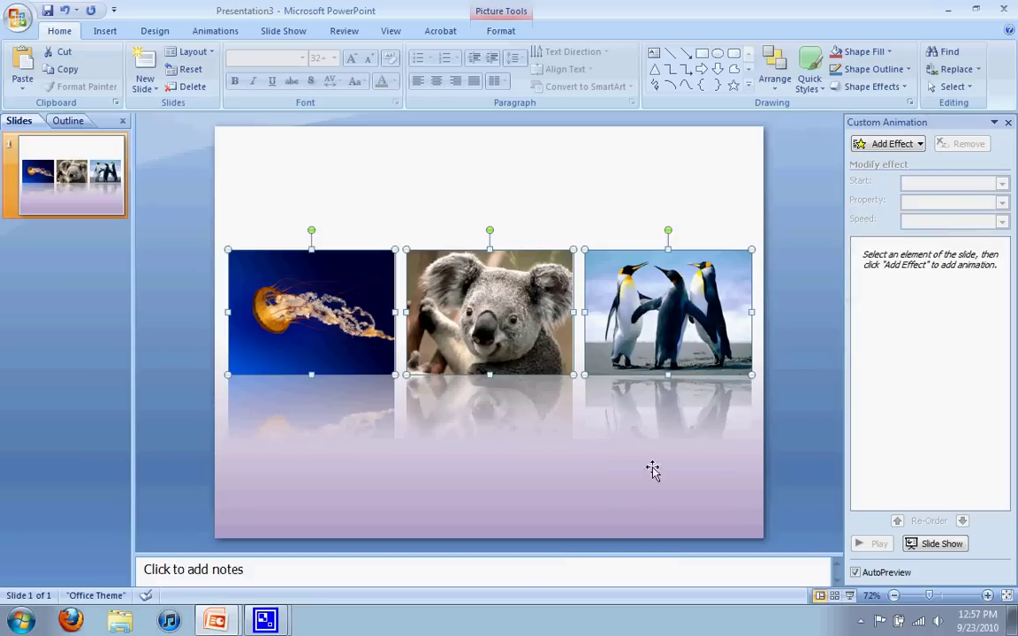
{"action": "left_click", "coordinate": [647, 204]}
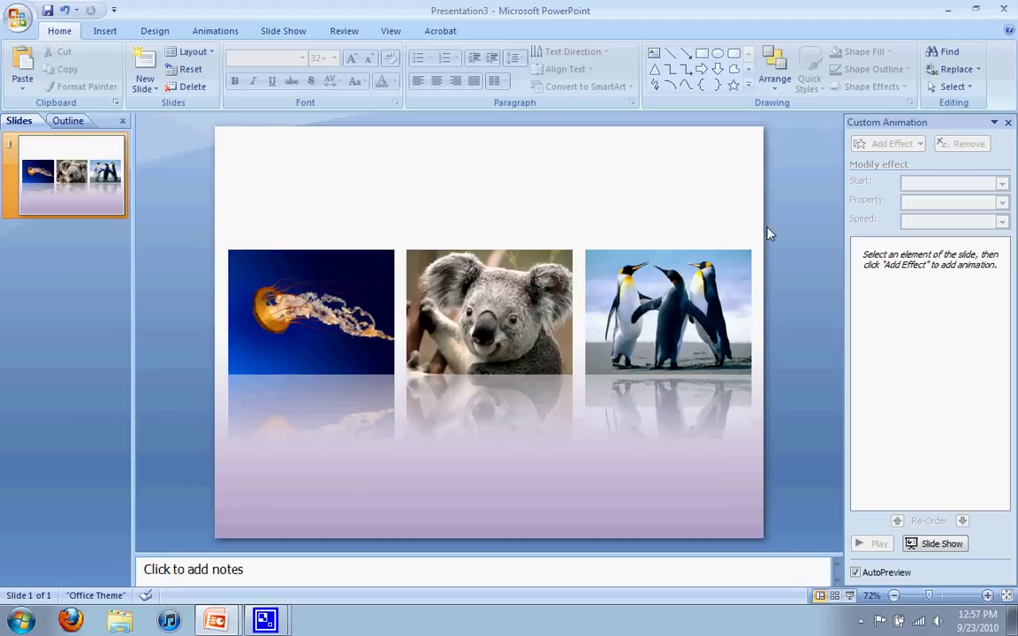
Add the Curve Up entrance effect from the Exciting category to all three pictures at once
{"action": "left_click_drag", "start_coordinate": [761, 224], "coordinate": [212, 468]}
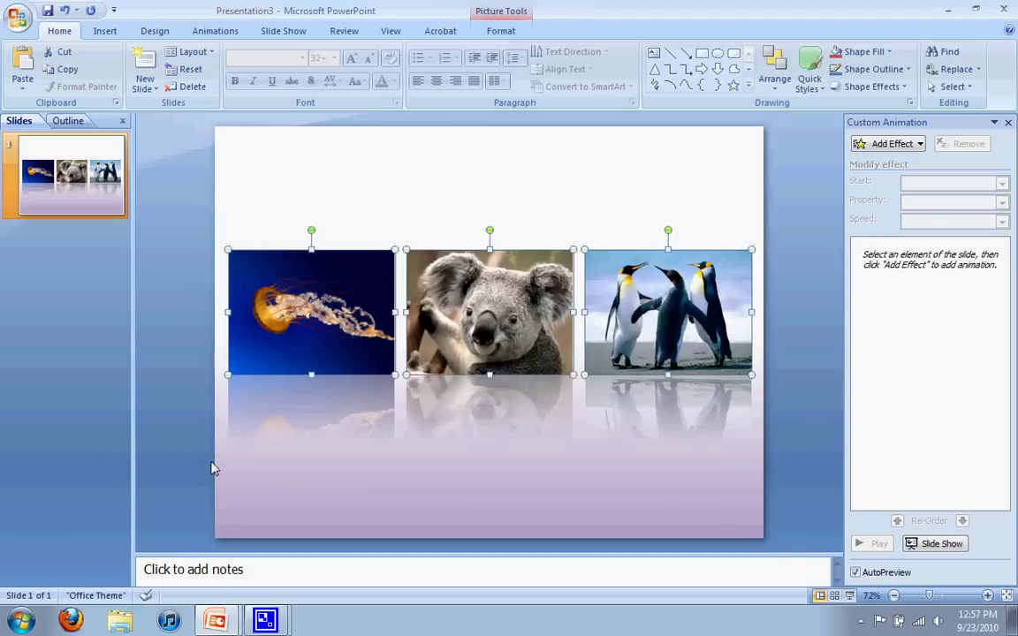
{"action": "left_click", "coordinate": [210, 32]}
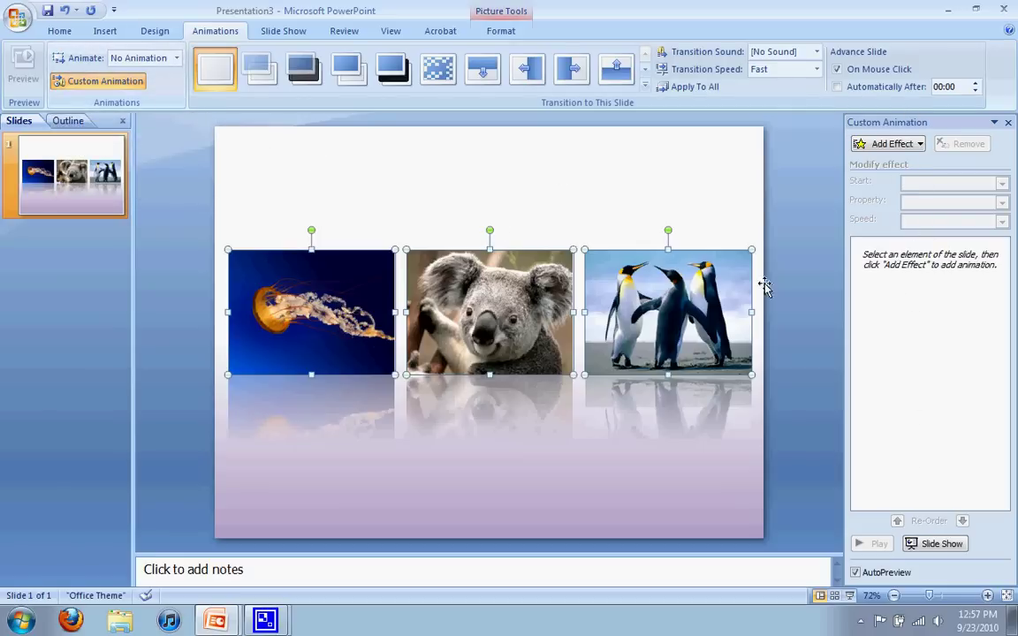
{"action": "left_click", "coordinate": [911, 145]}
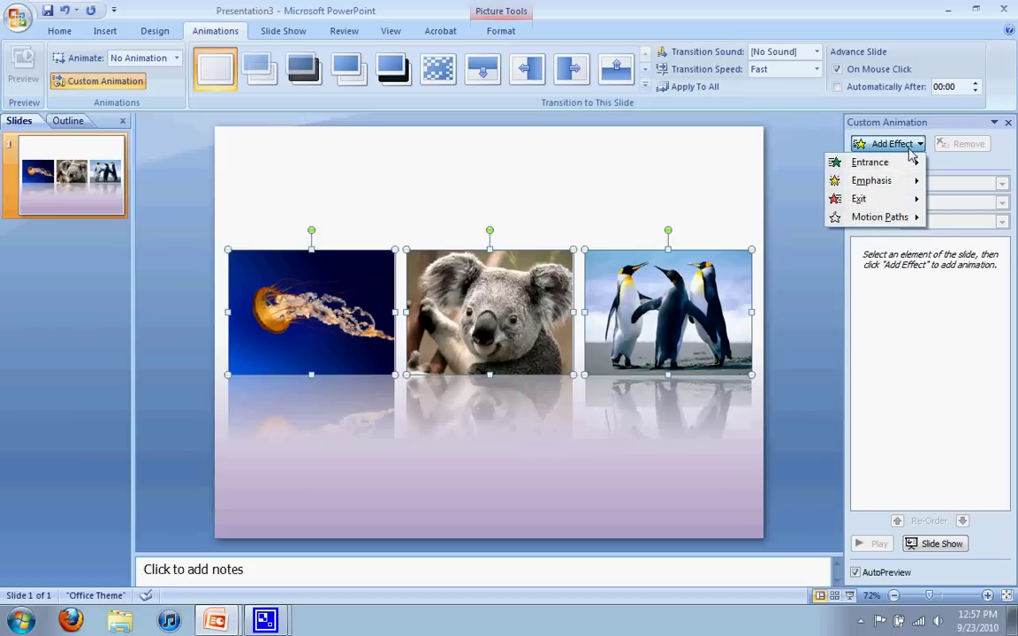
{"action": "mouse_move", "coordinate": [894, 169]}
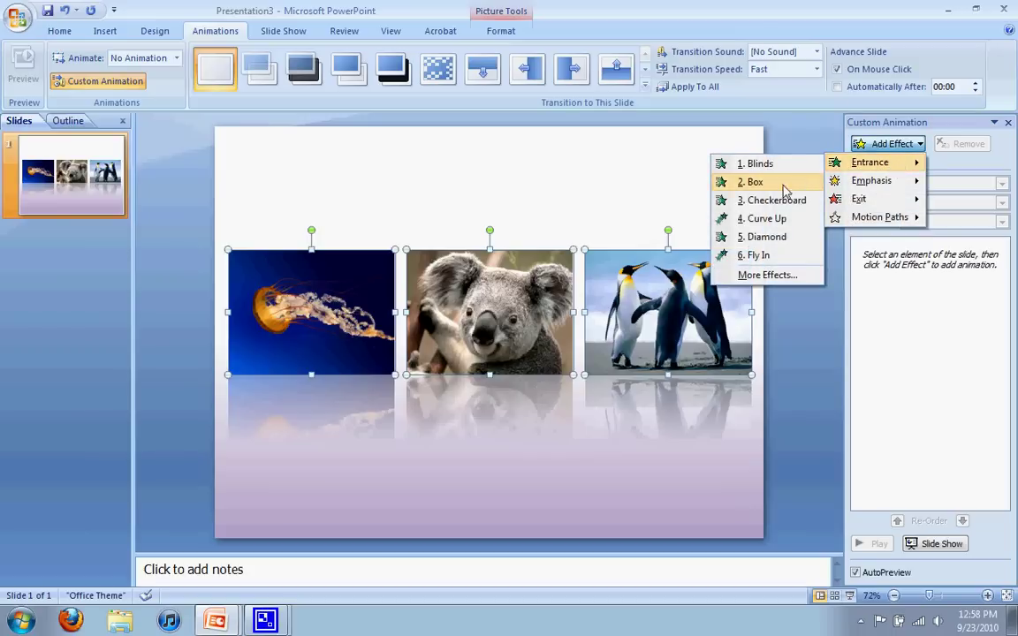
{"action": "left_click", "coordinate": [766, 275]}
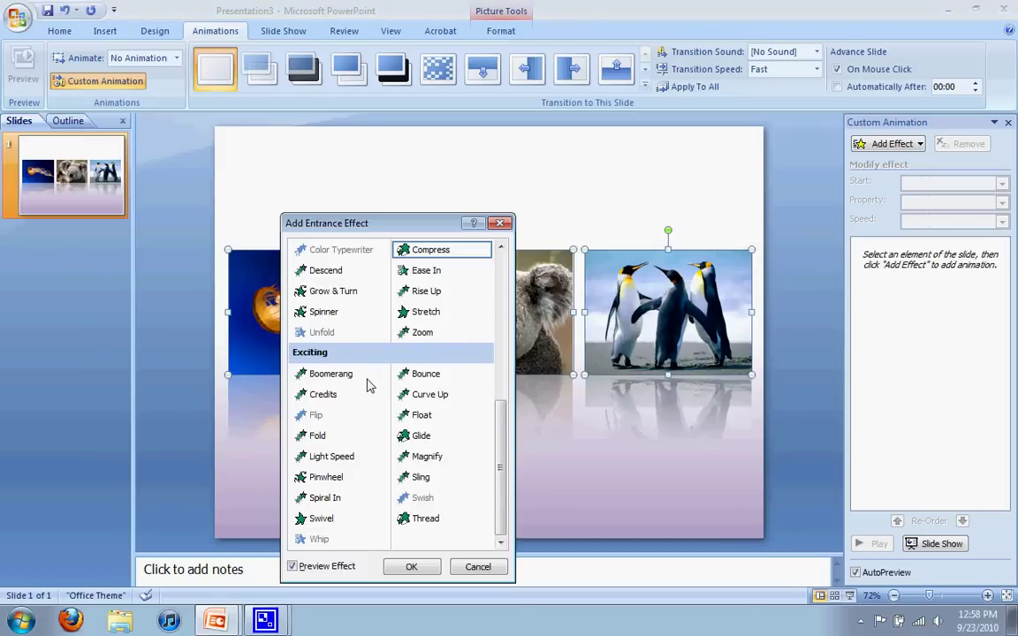
{"action": "left_click", "coordinate": [431, 399]}
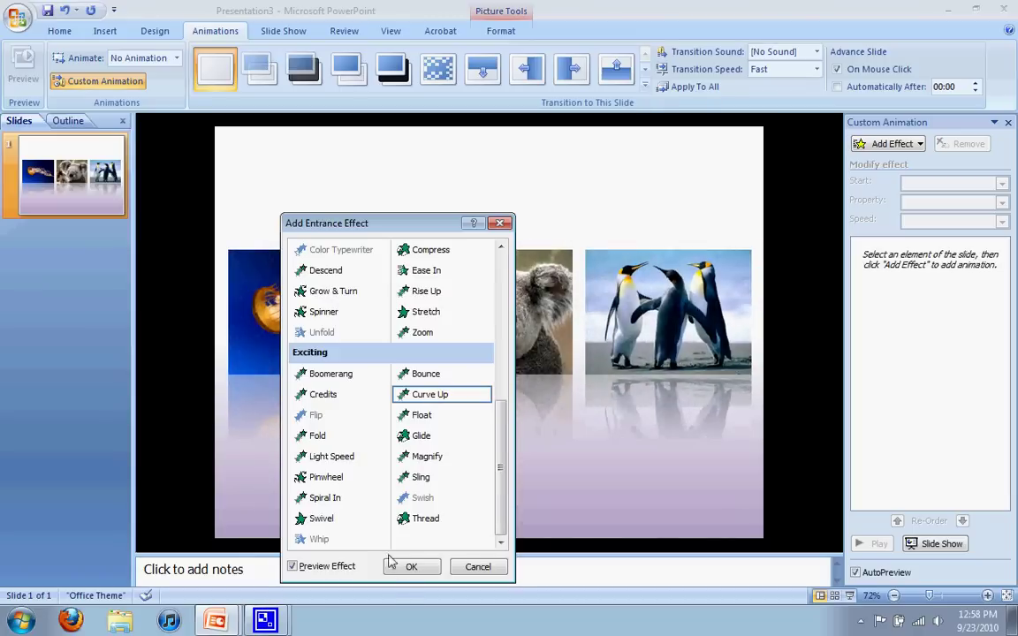
{"action": "left_click", "coordinate": [410, 568]}
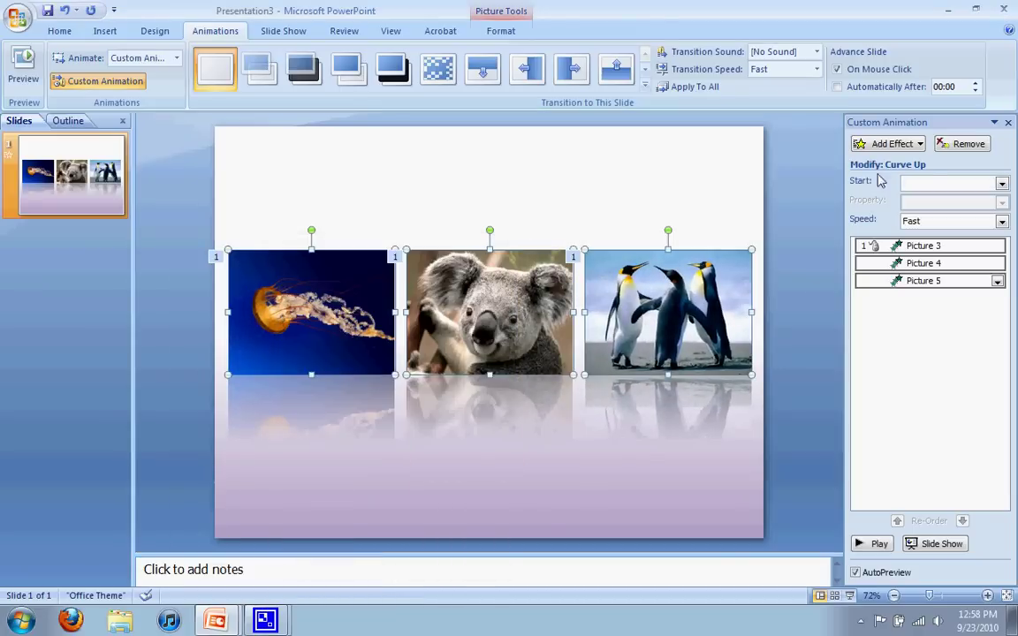
{"action": "left_click", "coordinate": [892, 144]}
{"action": "mouse_move", "coordinate": [889, 164]}
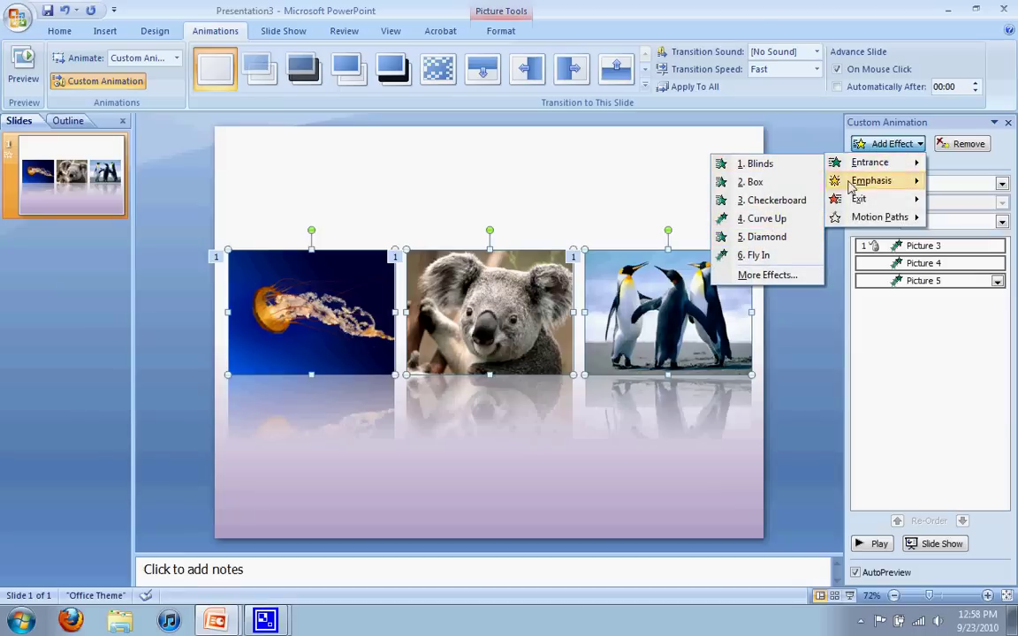
{"action": "left_click", "coordinate": [882, 144]}
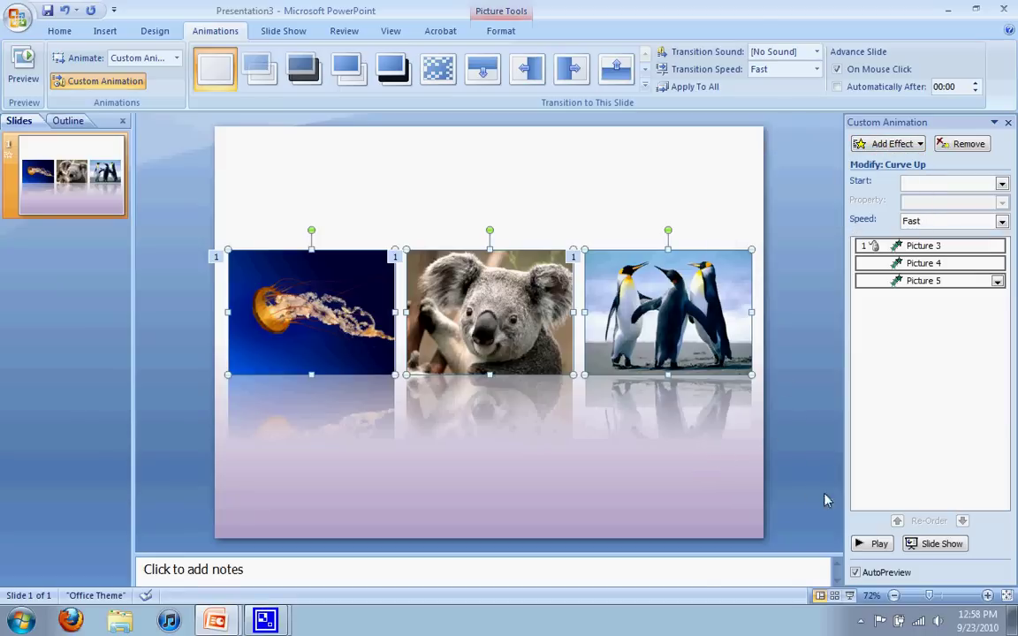
Preview the slide's animation and set the Curve Up effect of Picture 4 to start on click
{"action": "left_click", "coordinate": [874, 544]}
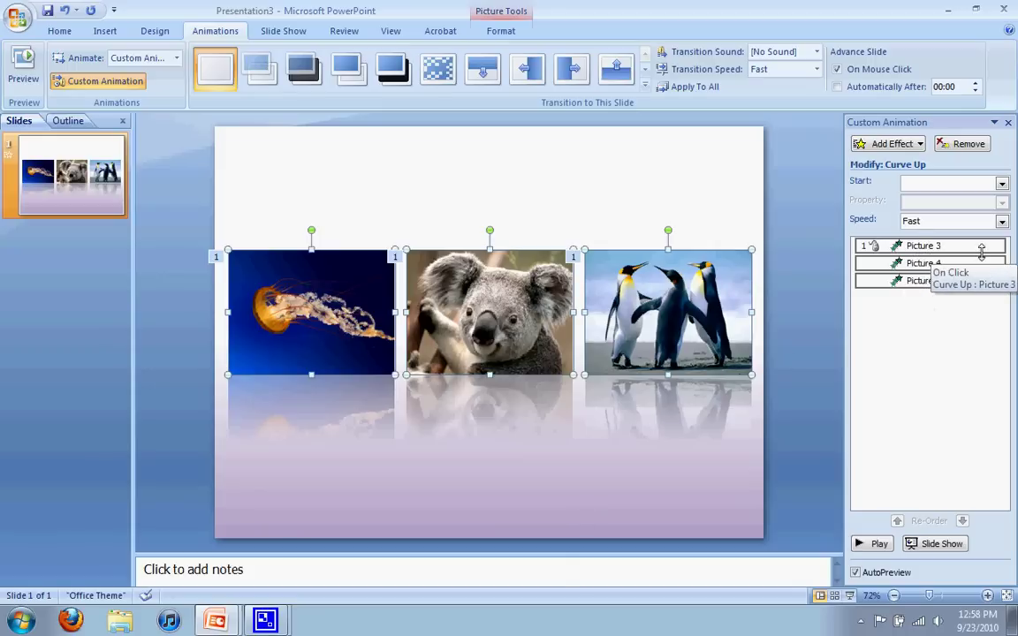
{"action": "left_click", "coordinate": [963, 264]}
{"action": "left_click", "coordinate": [997, 263]}
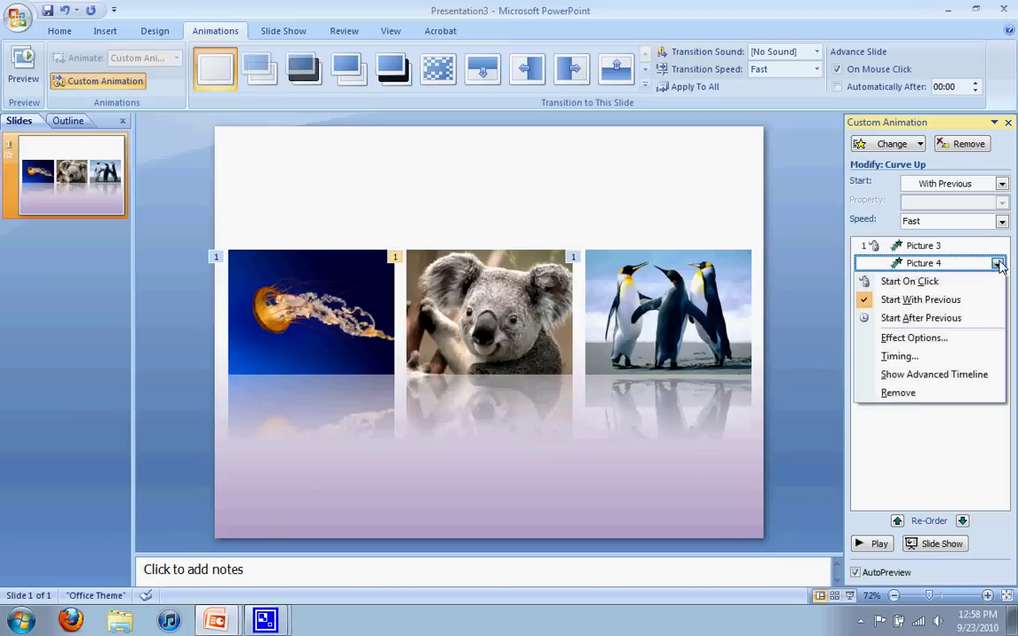
{"action": "left_click", "coordinate": [914, 285]}
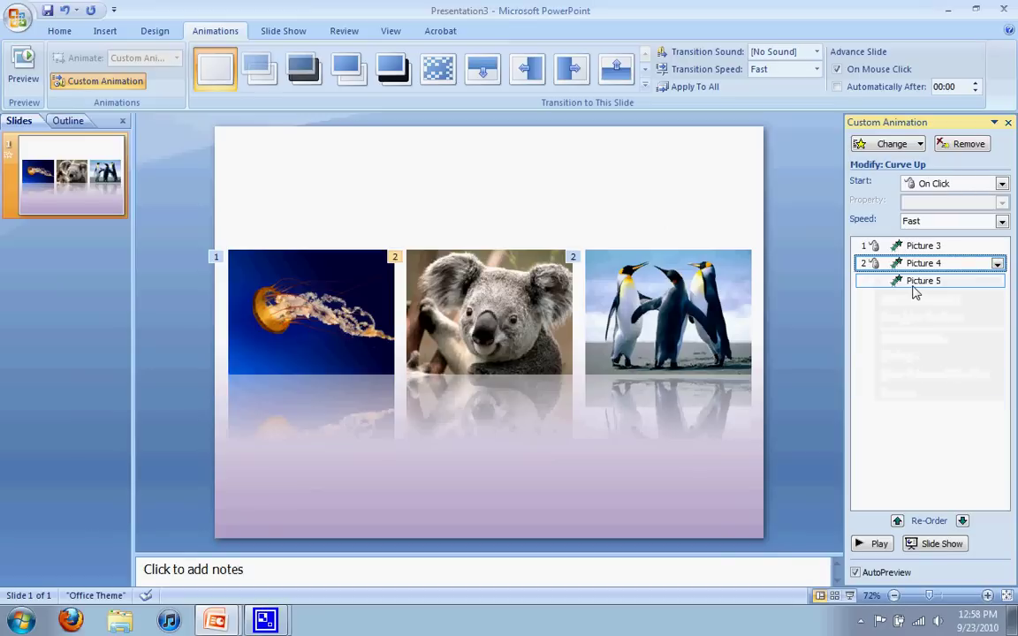
Set the Curve Up effect of Picture 5 to start on click and preview the slide's animations
{"action": "left_click", "coordinate": [993, 281]}
{"action": "left_click", "coordinate": [997, 282]}
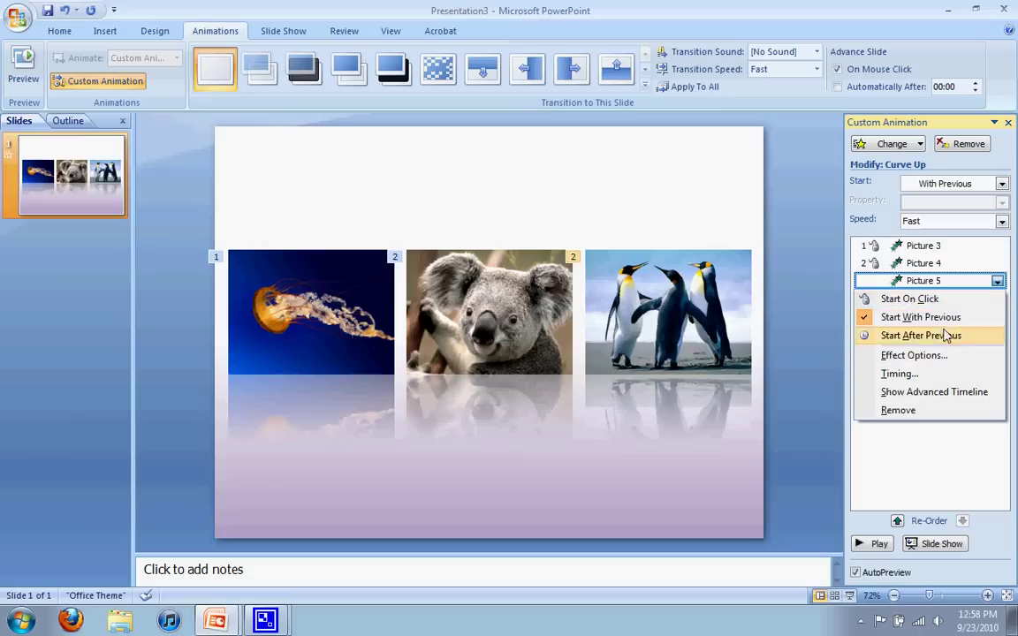
{"action": "left_click", "coordinate": [899, 373]}
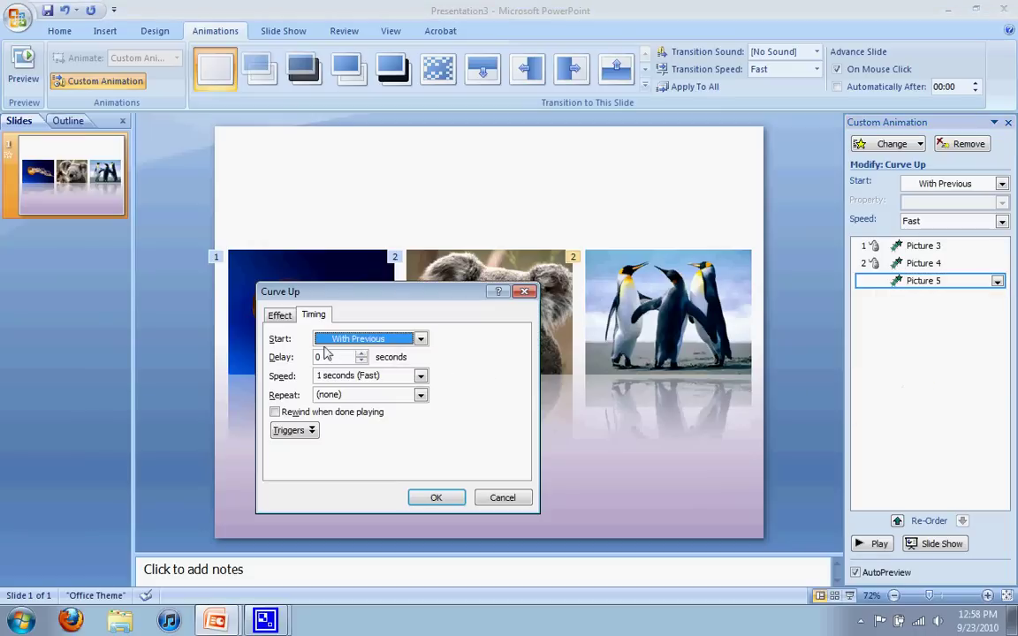
{"action": "left_click", "coordinate": [356, 338]}
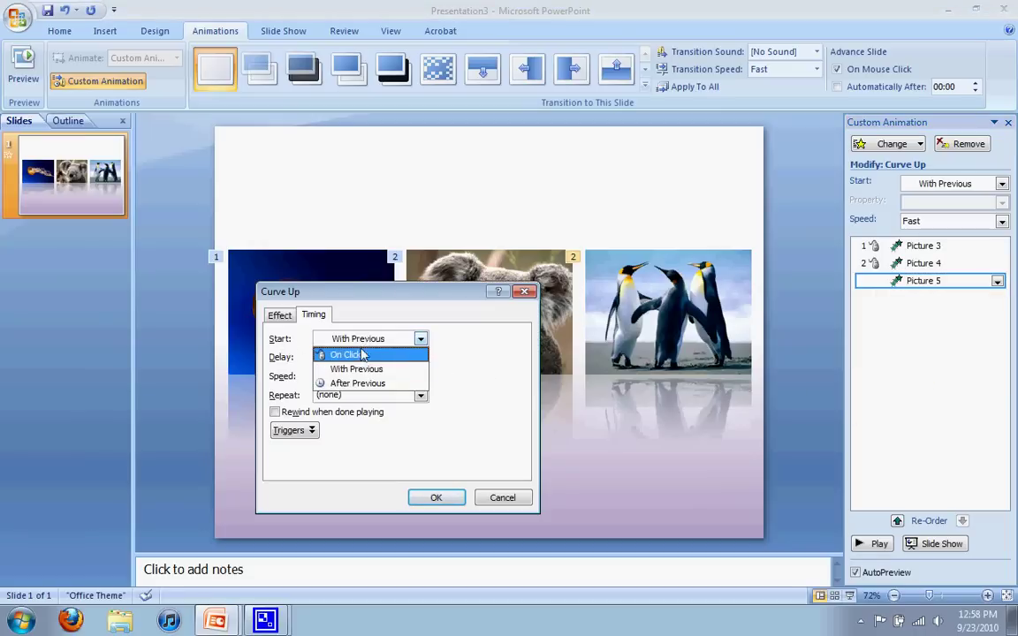
{"action": "left_click", "coordinate": [356, 355]}
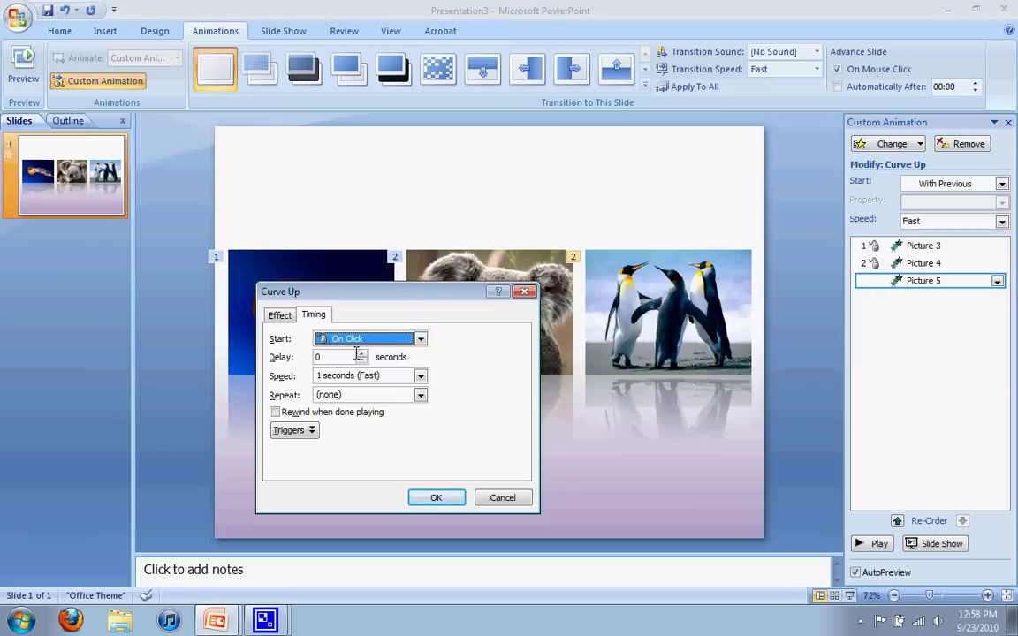
{"action": "left_click", "coordinate": [437, 498]}
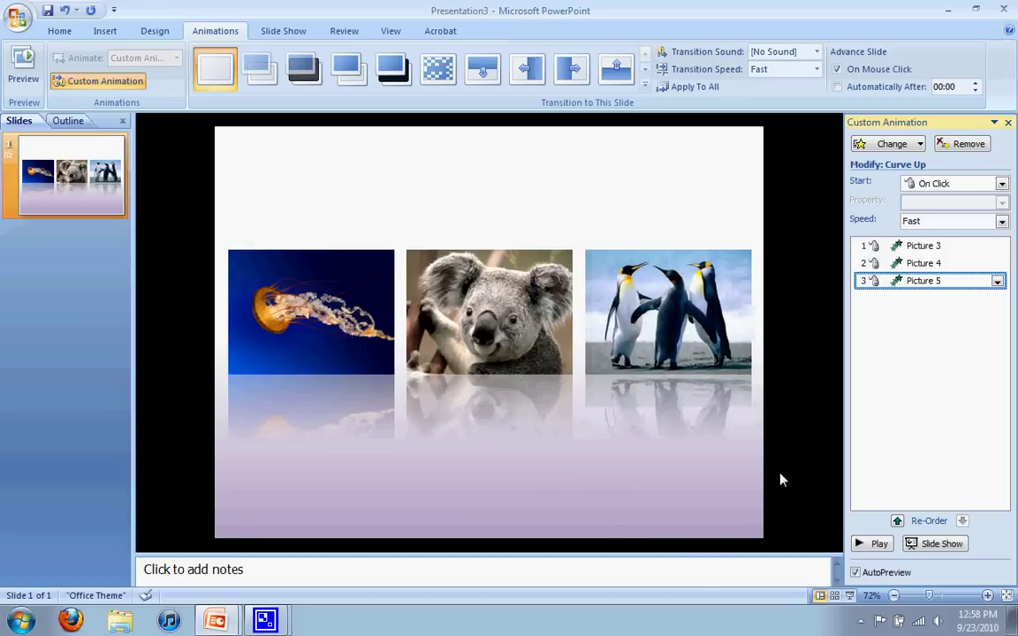
{"action": "left_click", "coordinate": [877, 545]}
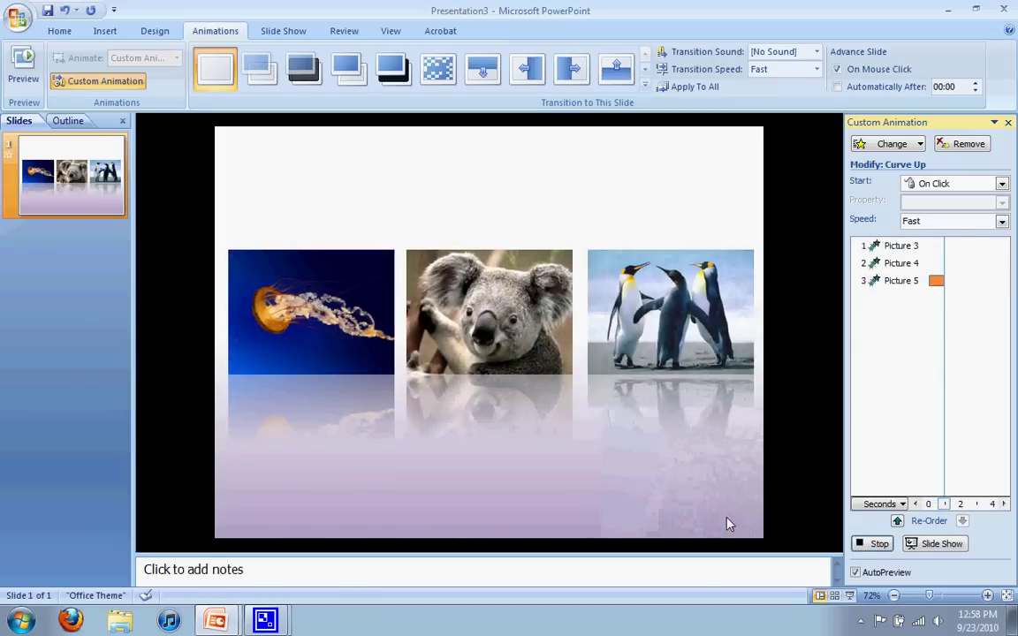
Reorder the animations so the koala, Picture 4, enters last, after Picture 5, and preview the sequence
{"action": "left_click", "coordinate": [472, 306]}
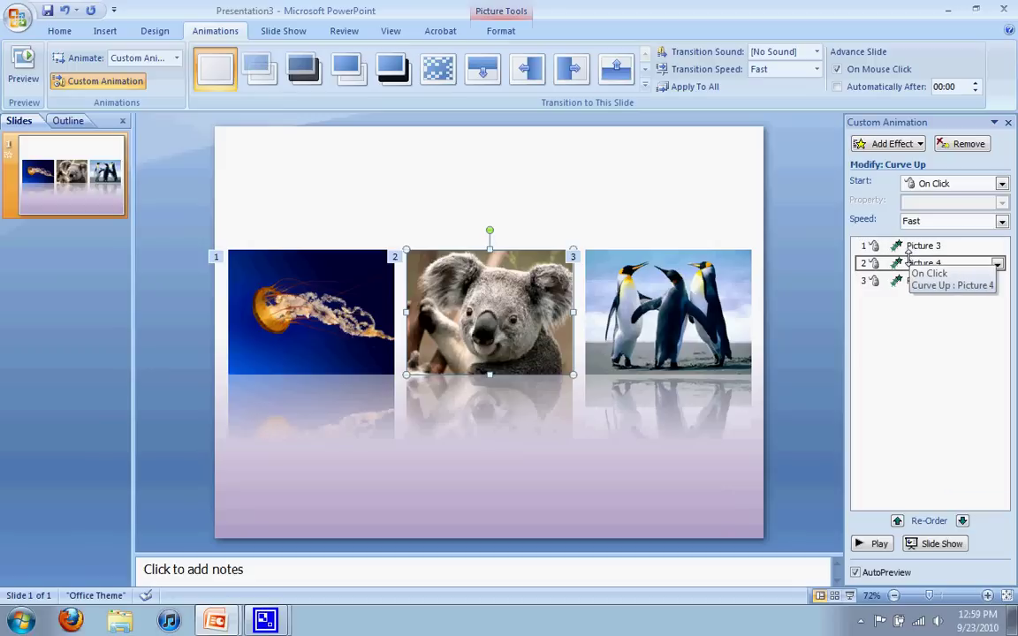
{"action": "left_click_drag", "start_coordinate": [908, 262], "coordinate": [920, 295]}
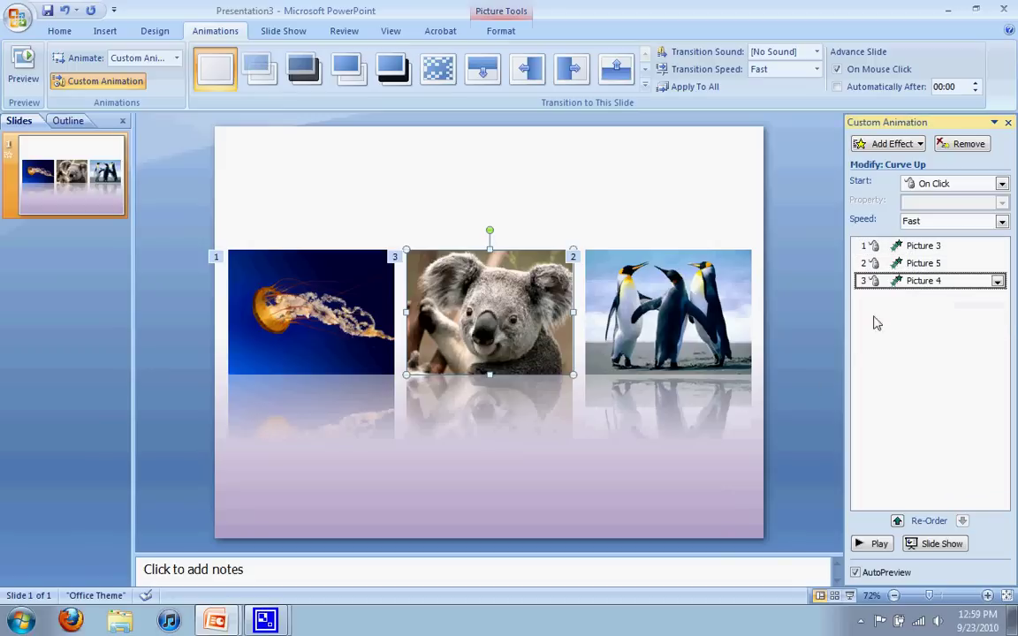
{"action": "left_click", "coordinate": [286, 320]}
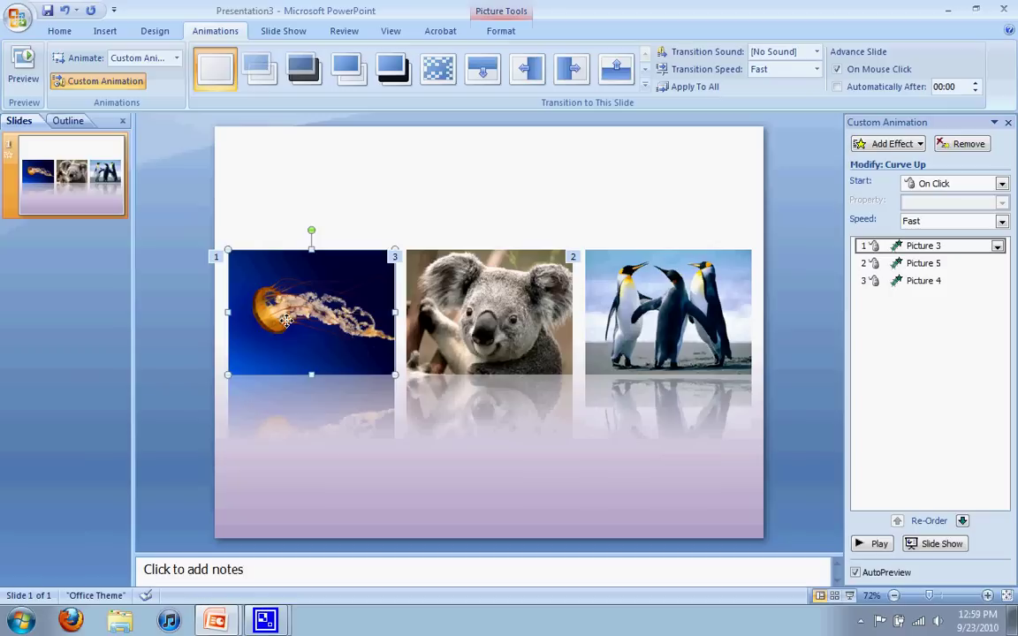
{"action": "left_click", "coordinate": [589, 297]}
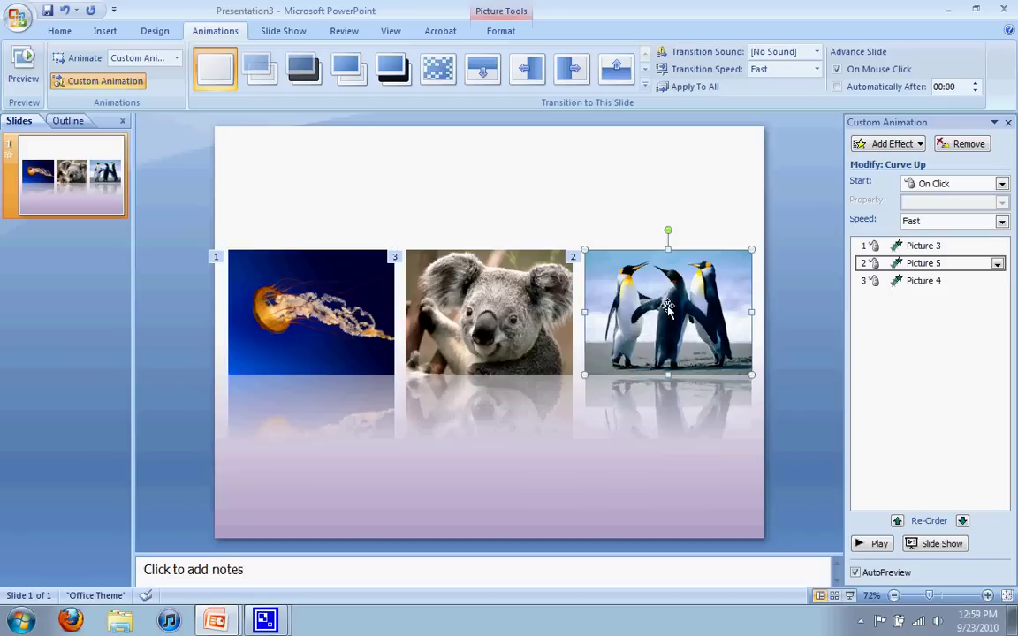
{"action": "left_click", "coordinate": [873, 543]}
Move the Picture 4 animation back ahead of Picture 5 and preview the slide's animations again
{"action": "left_click_drag", "start_coordinate": [931, 282], "coordinate": [933, 266]}
{"action": "left_click", "coordinate": [866, 544]}
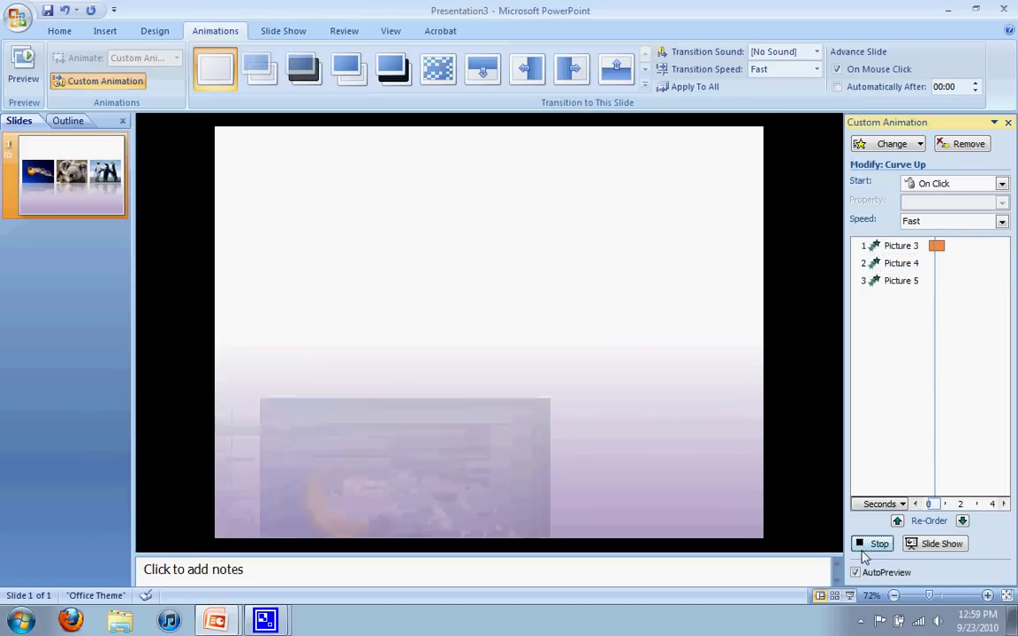